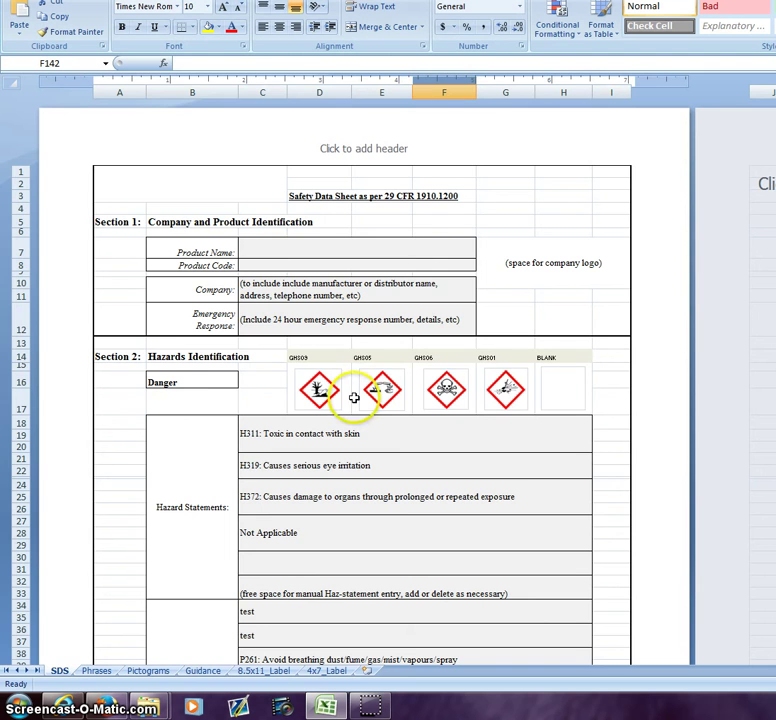
Inspect the signal word cell B16, which reads Danger
click(222, 378)
click(241, 377)
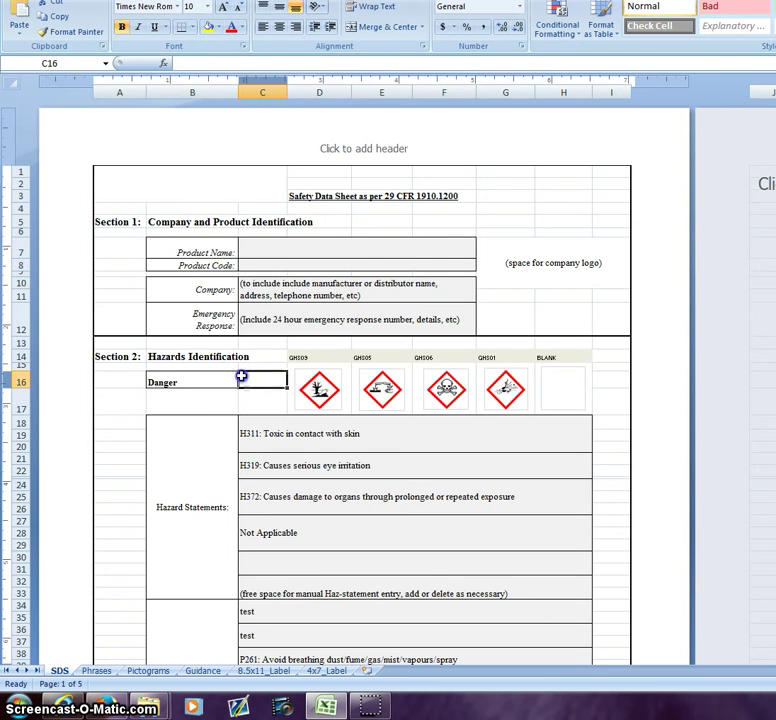
click(192, 377)
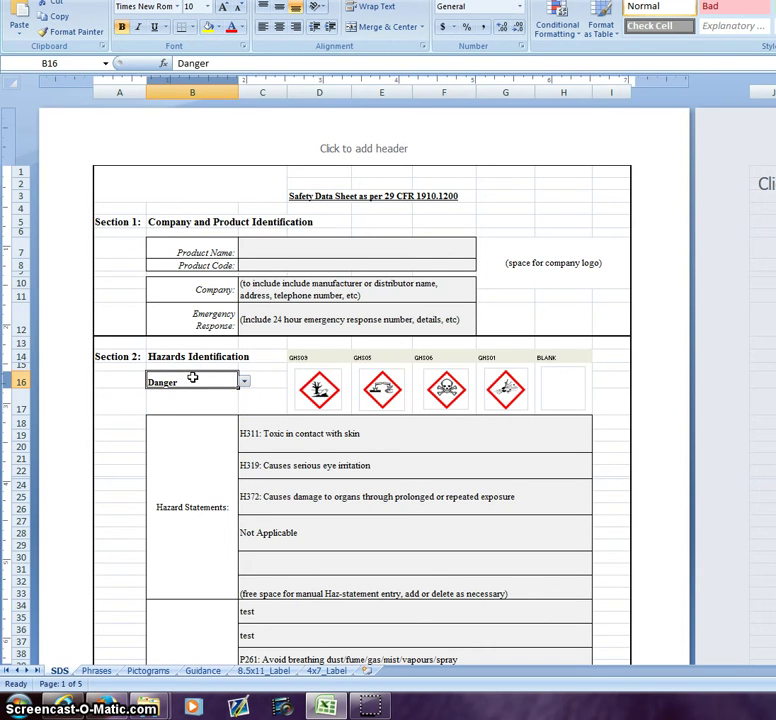
Set the first two pictogram slots, D14 and E14, to BLANK
click(338, 358)
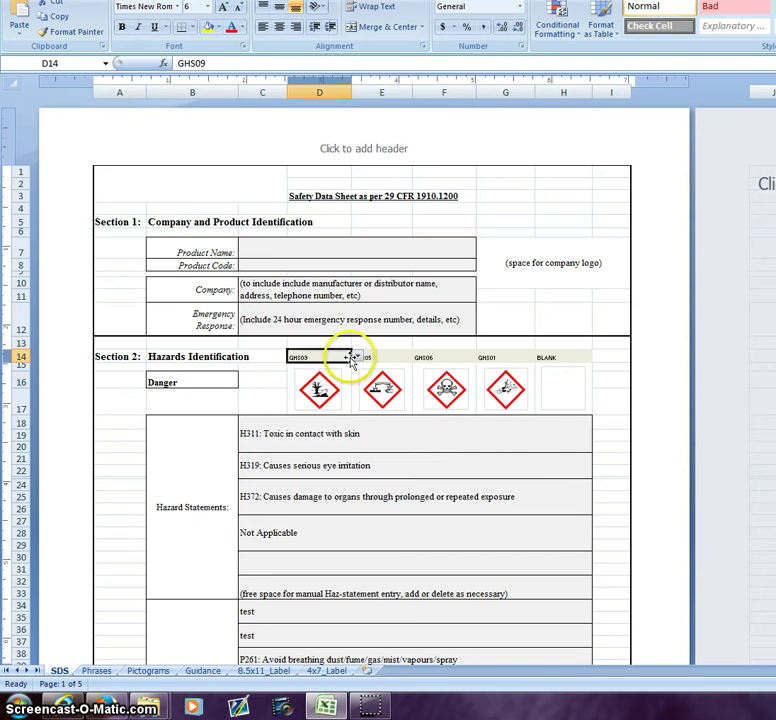
click(357, 355)
scroll(345, 385, up, 3)
click(340, 367)
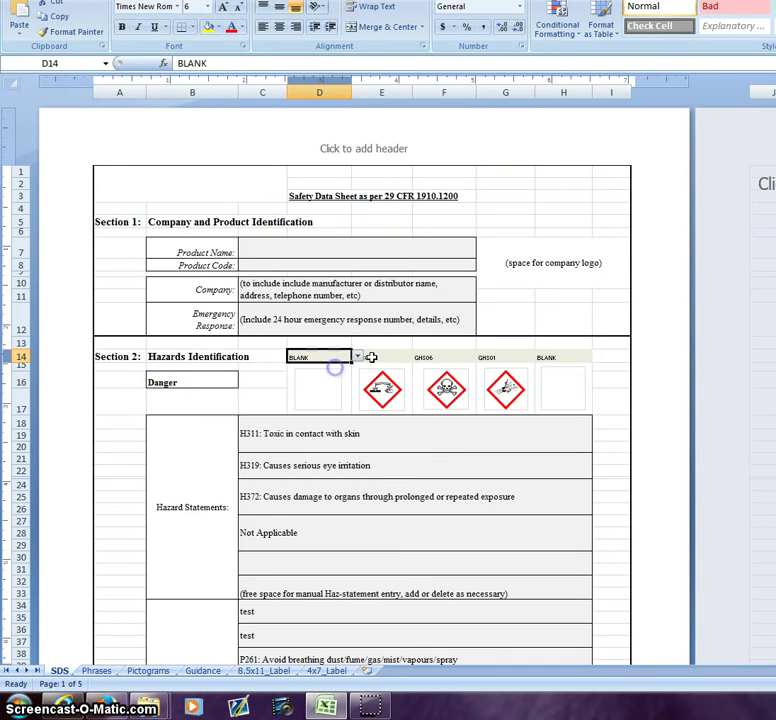
click(397, 355)
click(419, 357)
scroll(412, 398, up, 1)
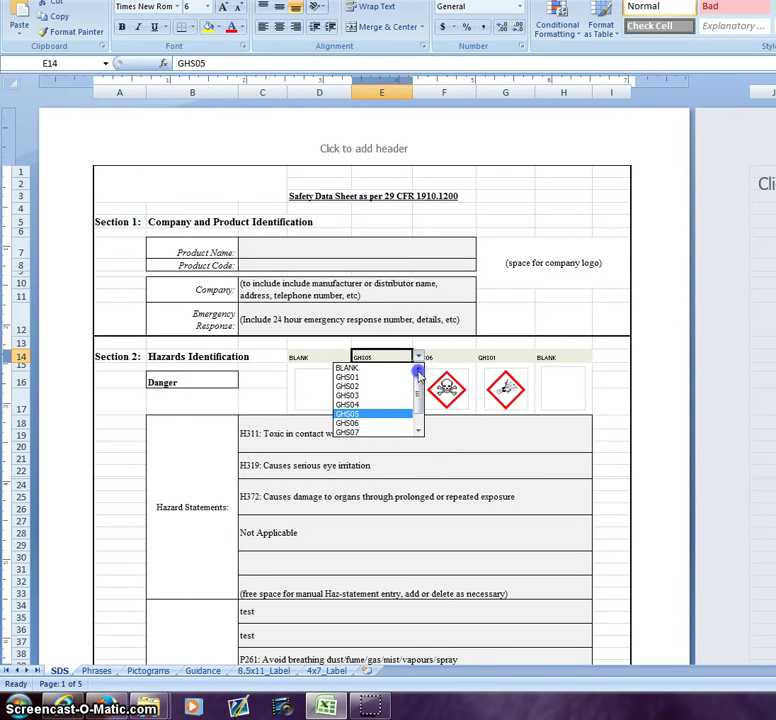
click(405, 367)
Set the third and fourth pictogram slots to BLANK as well
click(451, 355)
click(481, 357)
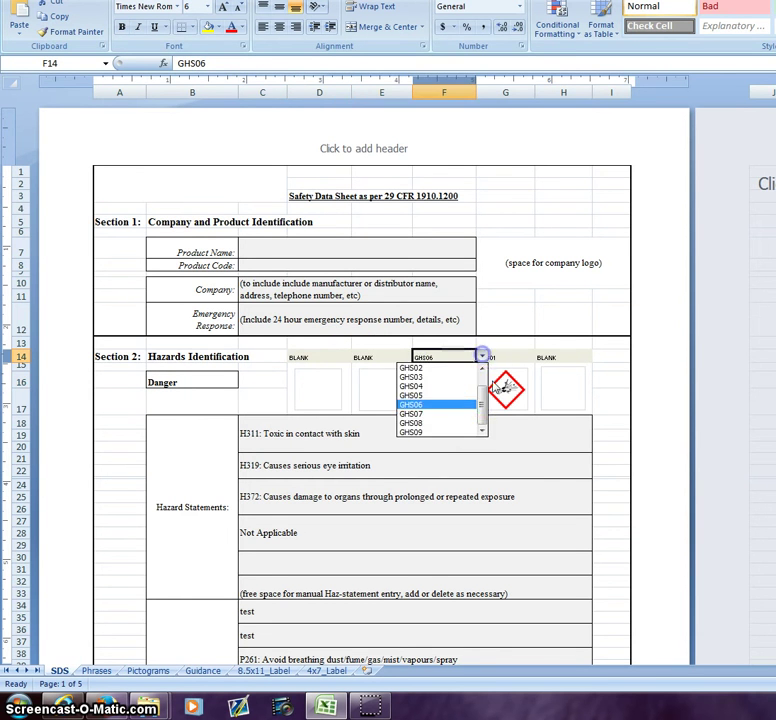
scroll(495, 388, up, 1)
click(455, 370)
click(500, 357)
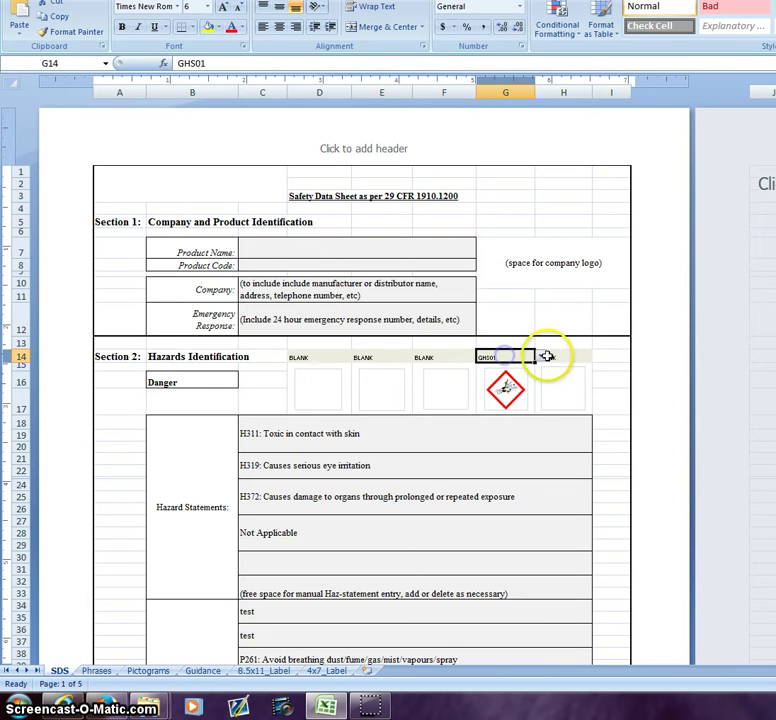
click(540, 356)
click(544, 369)
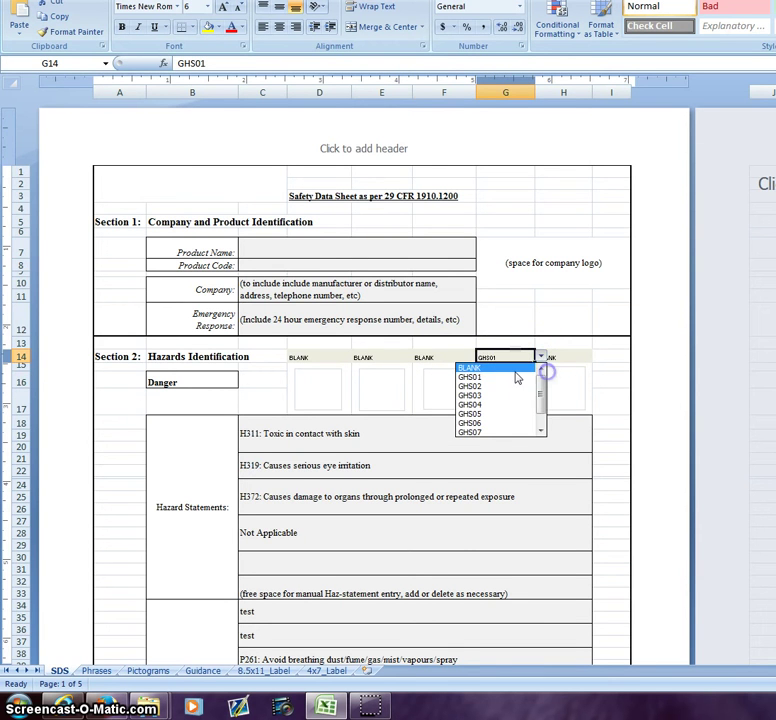
click(507, 369)
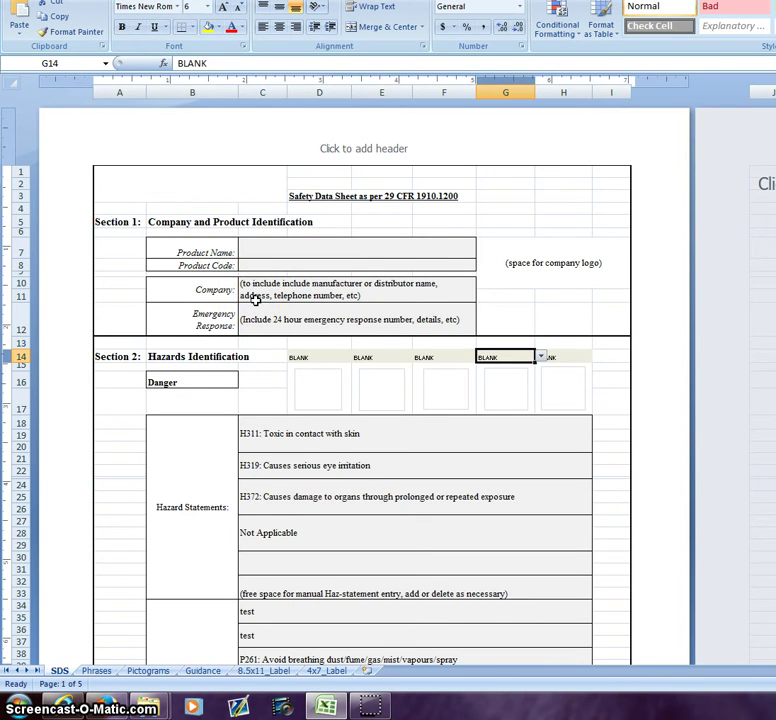
Review the hazard statement list for the first statement, leaving H311 unchanged
click(348, 431)
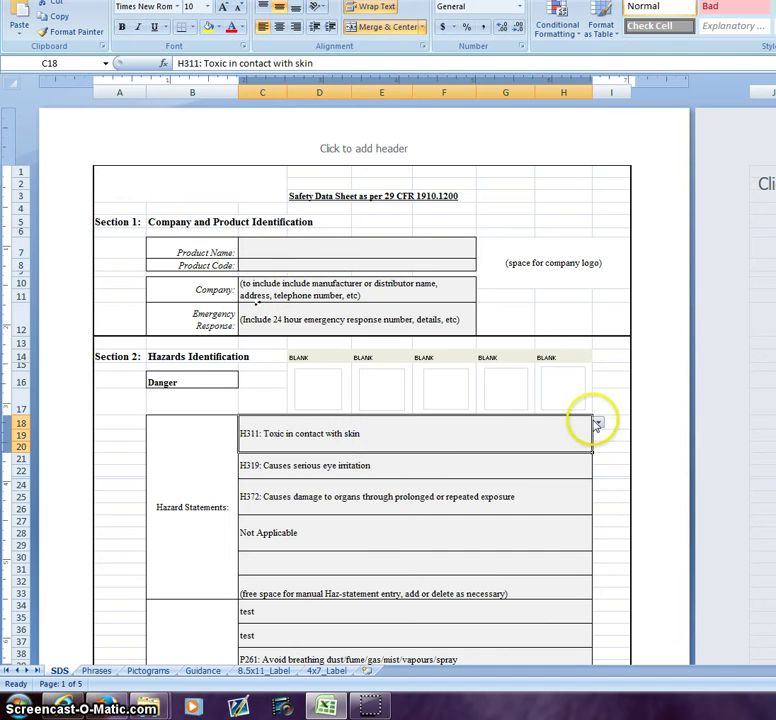
click(597, 423)
click(597, 435)
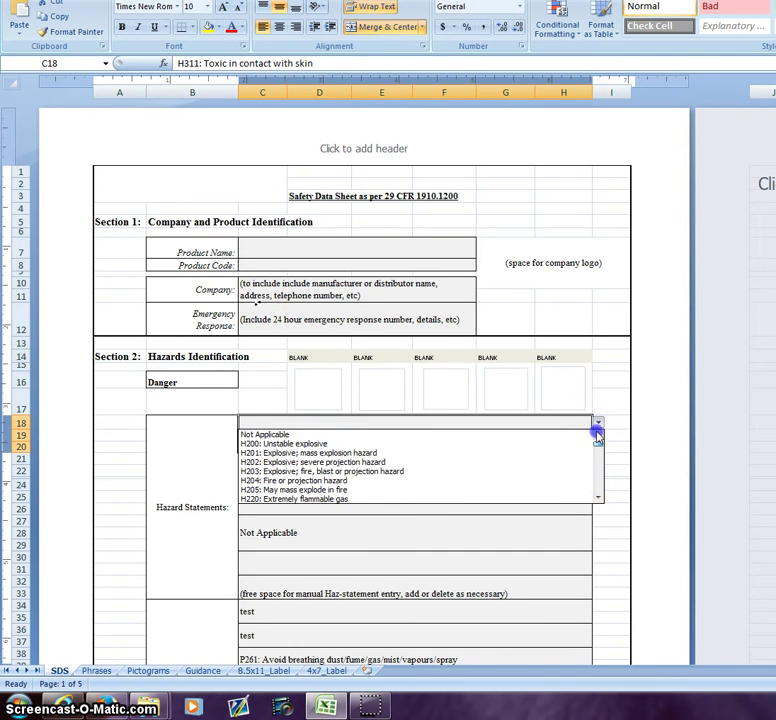
click(542, 428)
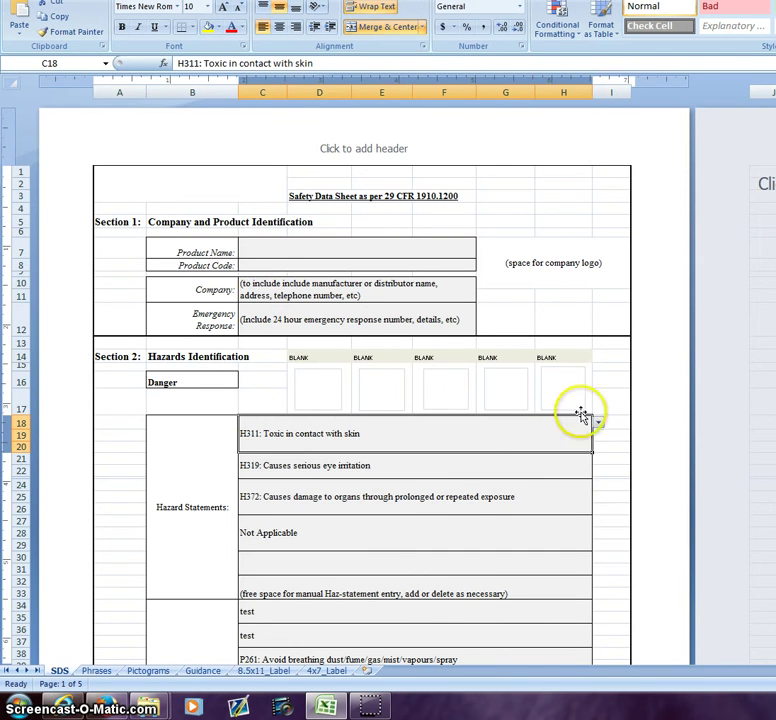
Confirm the signal word dropdown keeps Danger rather than Warning
click(188, 382)
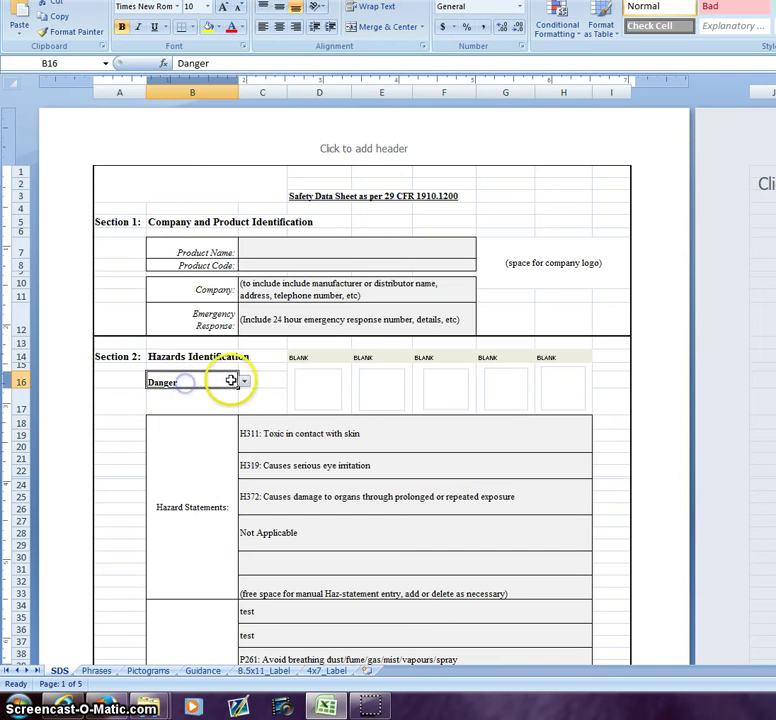
click(243, 384)
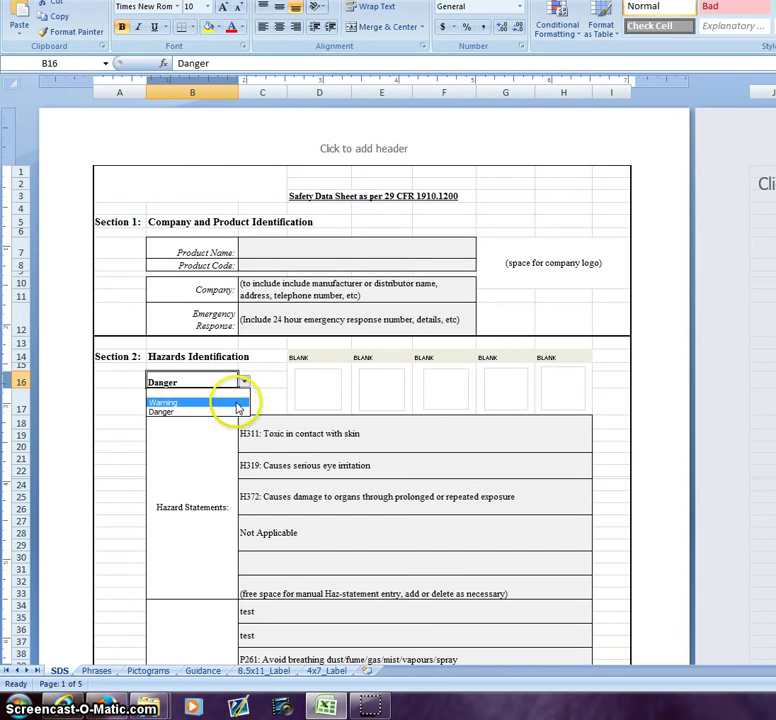
click(274, 381)
Set the first two pictogram slots to GHS04 and GHS08
click(333, 358)
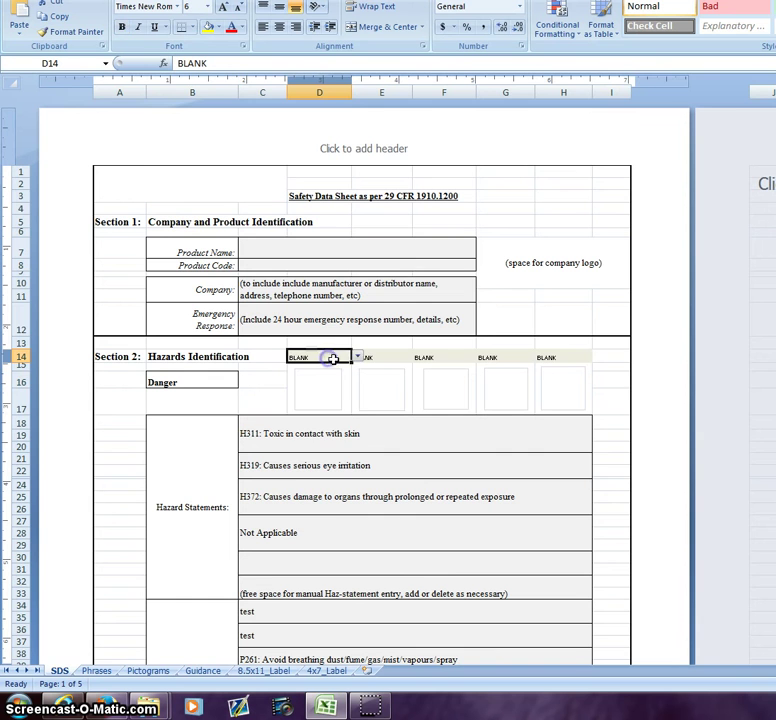
click(357, 357)
drag(359, 389, 360, 410)
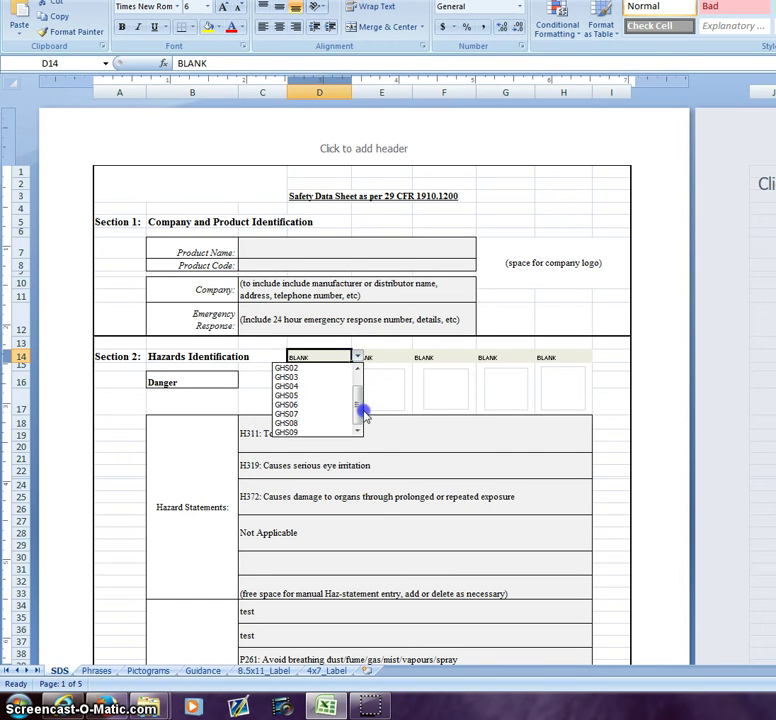
click(334, 390)
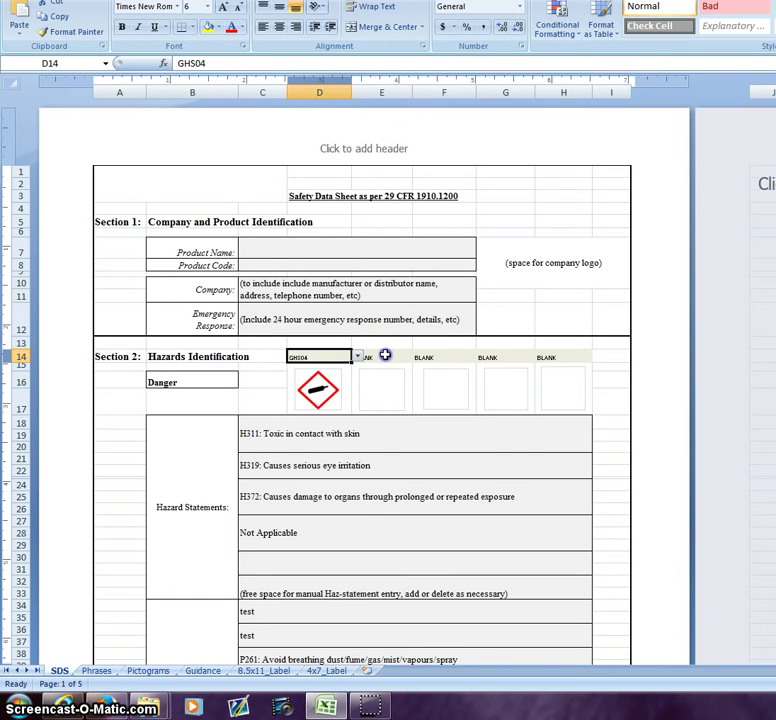
click(383, 357)
click(418, 357)
drag(424, 385, 424, 405)
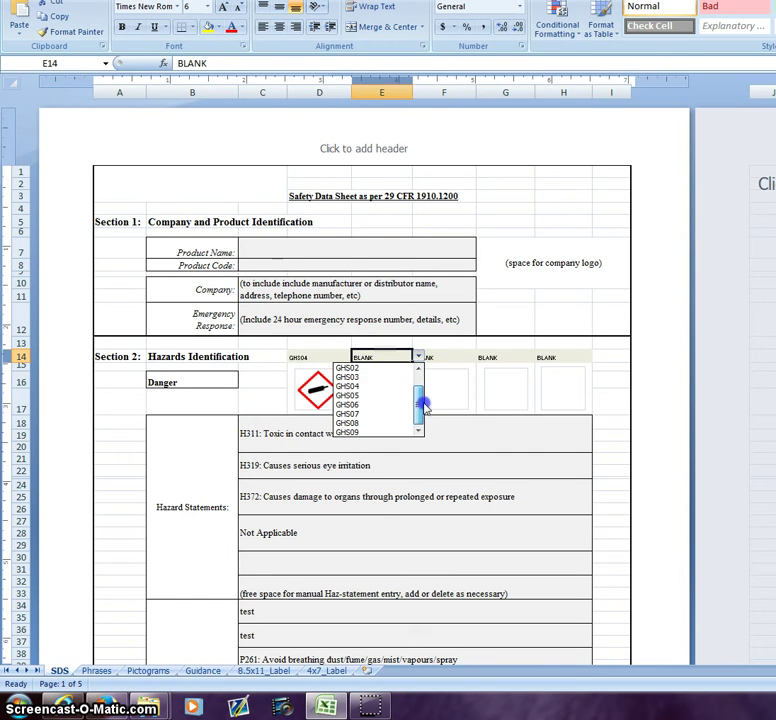
click(383, 422)
Set the third pictogram slot to GHS09, correcting an accidental GHS08 pick
click(461, 354)
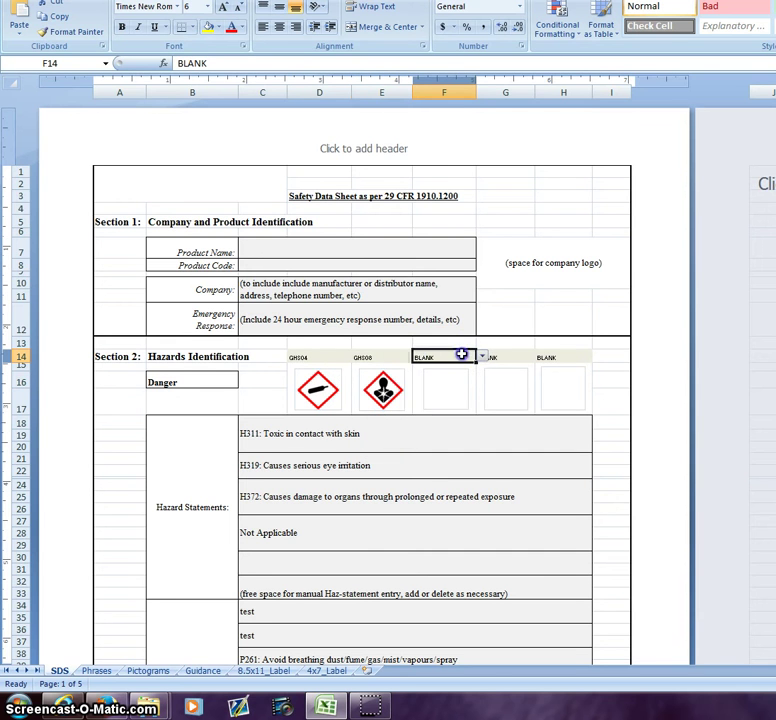
click(481, 357)
mouse_move(482, 383)
mouse_down()
mouse_move(480, 370)
mouse_move(487, 405)
mouse_up()
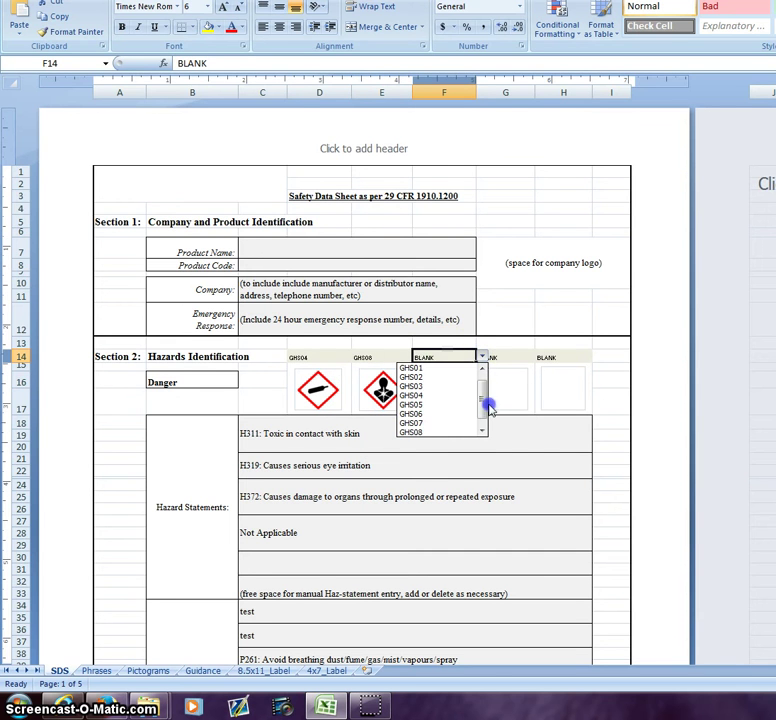
click(437, 431)
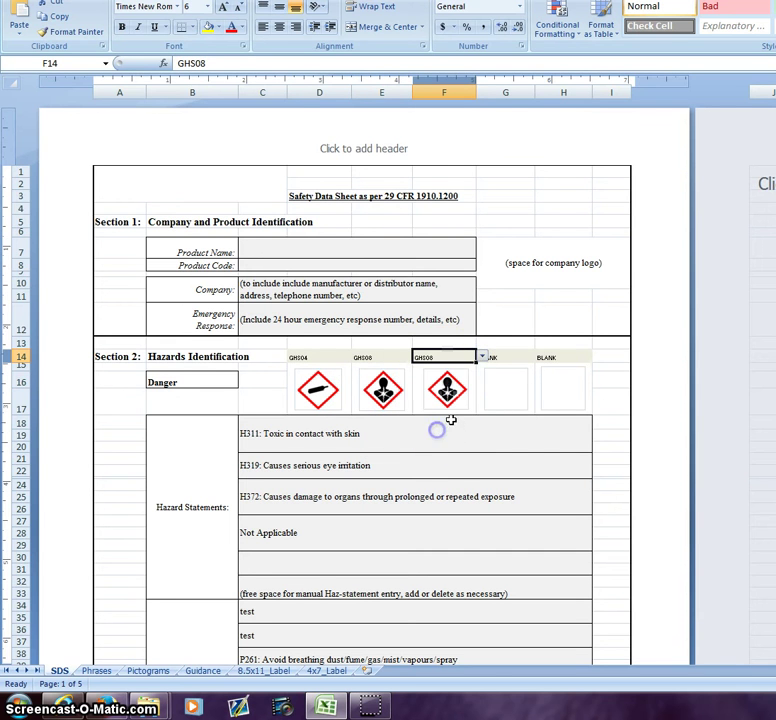
click(482, 357)
click(432, 433)
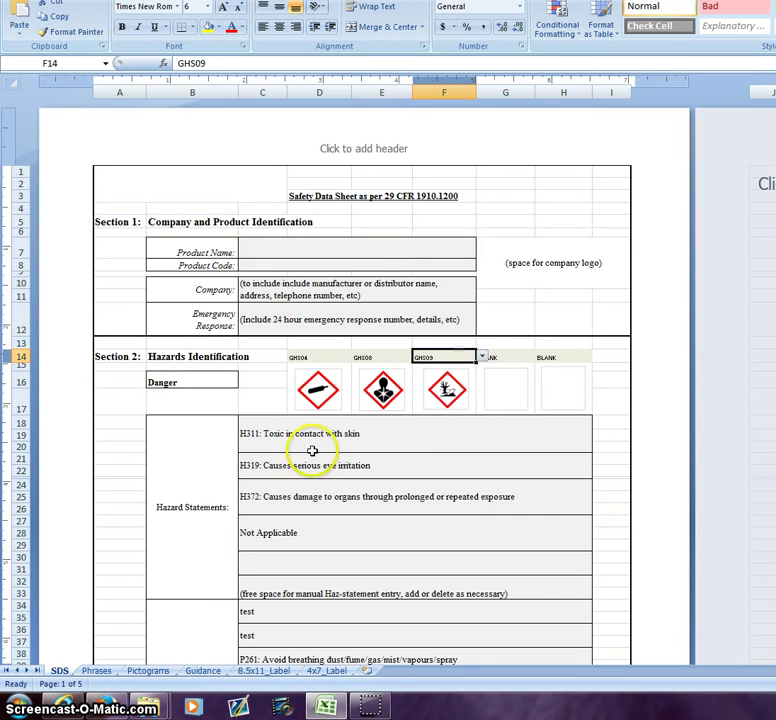
click(430, 435)
click(598, 422)
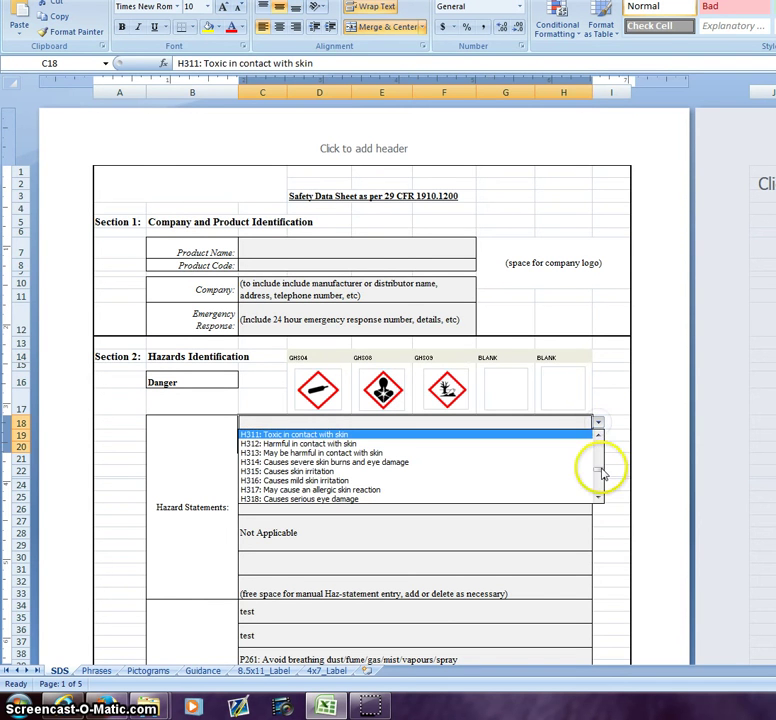
Replace the first hazard statement with H312: Harmful in contact with skin
mouse_move(603, 468)
mouse_down()
mouse_move(599, 483)
mouse_move(598, 456)
mouse_move(603, 470)
mouse_up()
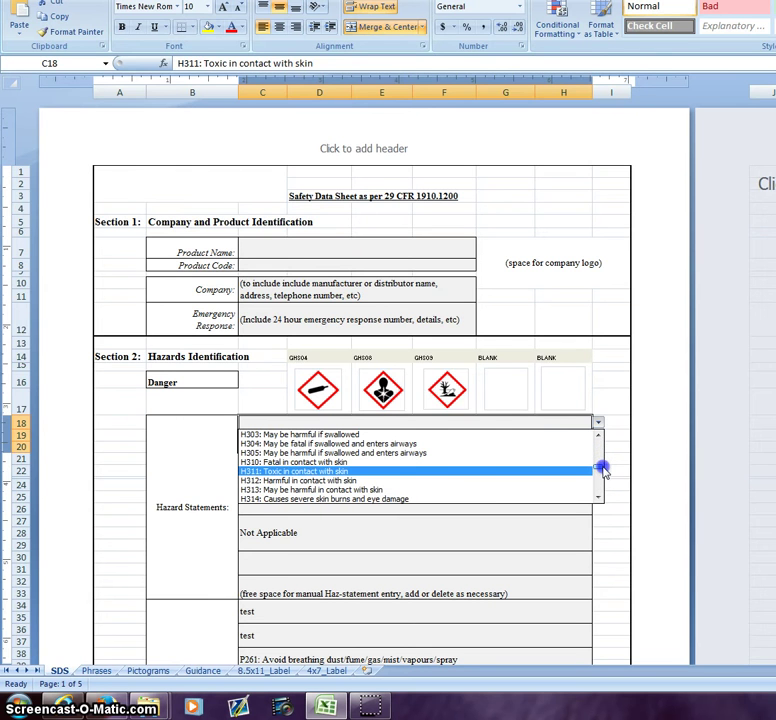
click(447, 482)
click(420, 467)
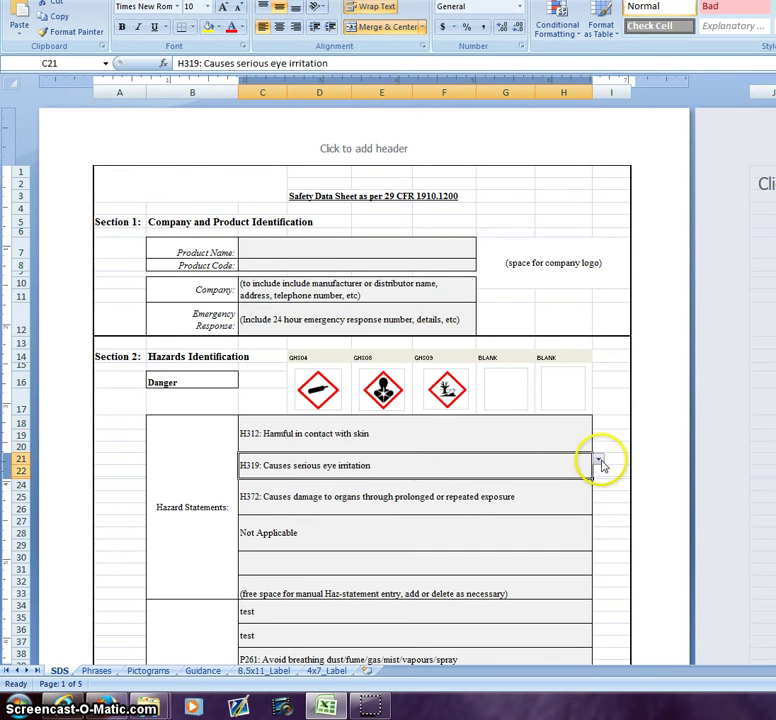
Review the H312, H319, H372 and Not Applicable hazard statement cells
click(539, 493)
click(551, 444)
click(551, 457)
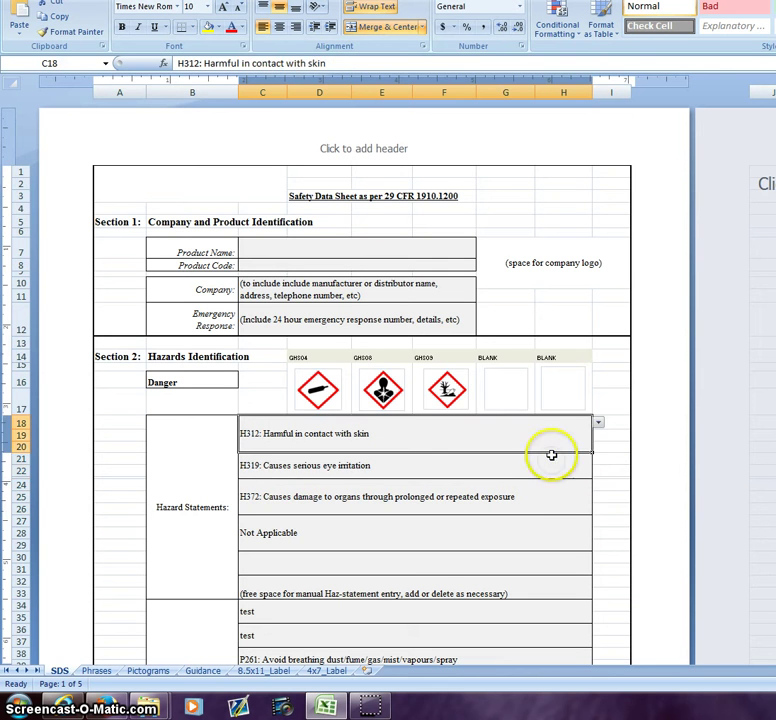
click(554, 500)
click(549, 534)
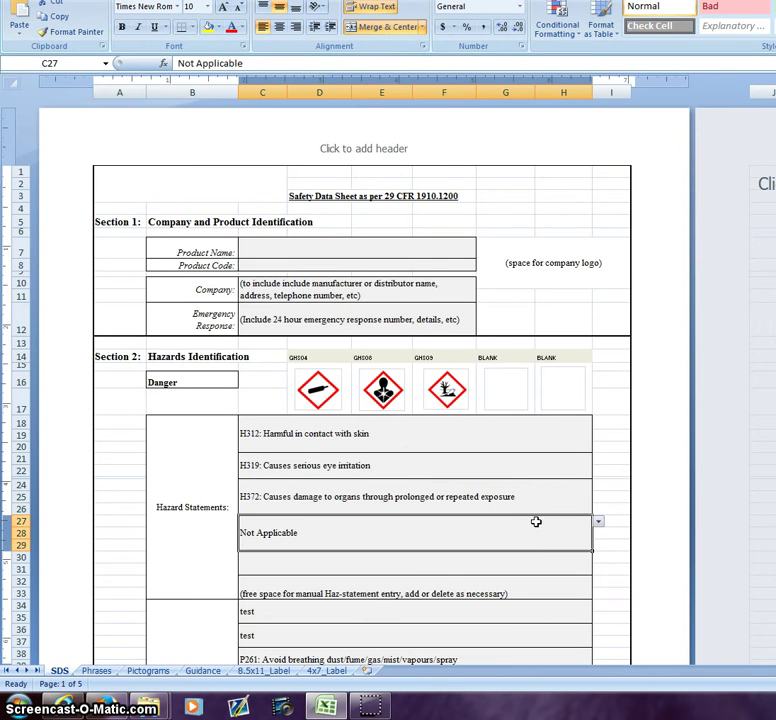
scroll(536, 521, down, 4)
Set the first two precautionary rows to P322: Specific measures and P332: If skin irritation occurs
click(521, 436)
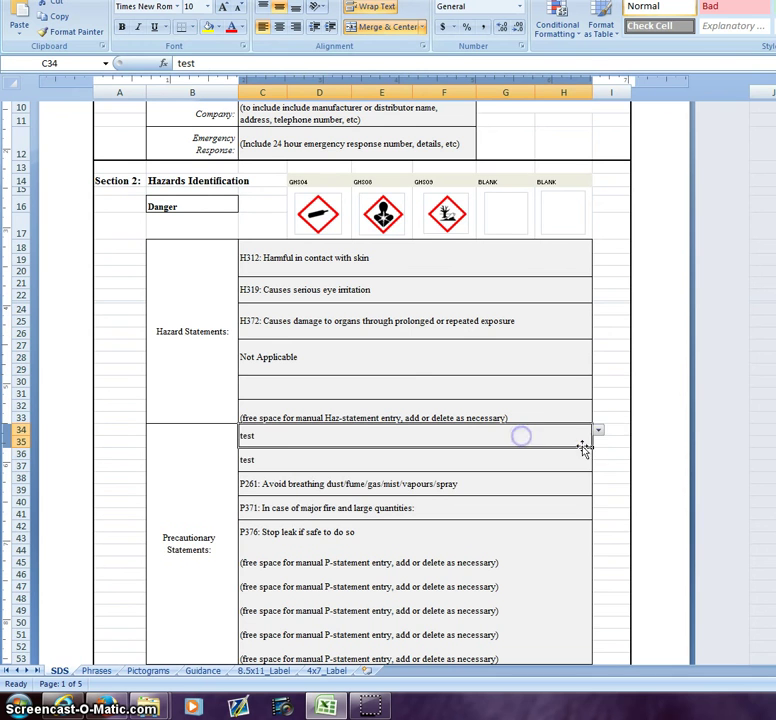
click(598, 430)
drag(599, 452, 599, 467)
click(551, 473)
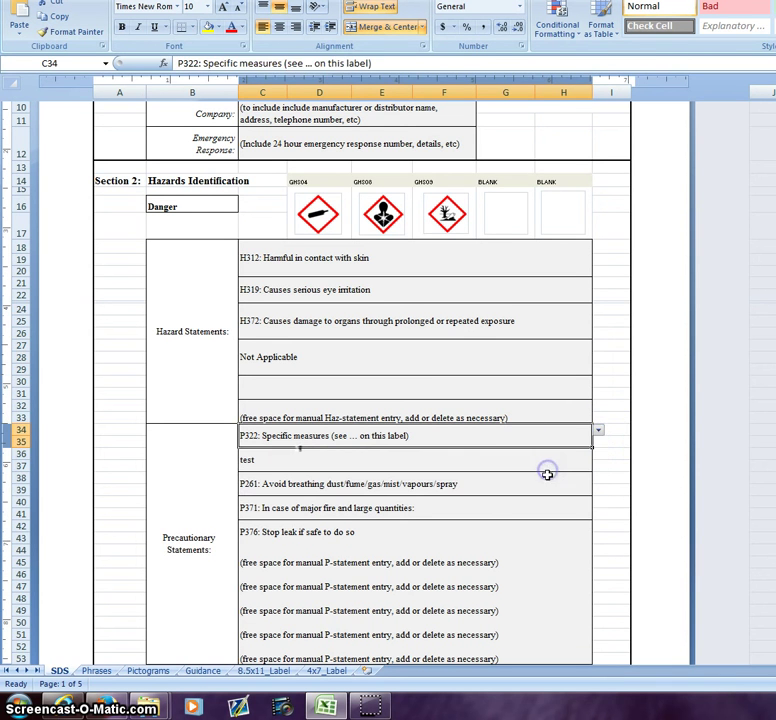
click(549, 460)
click(597, 455)
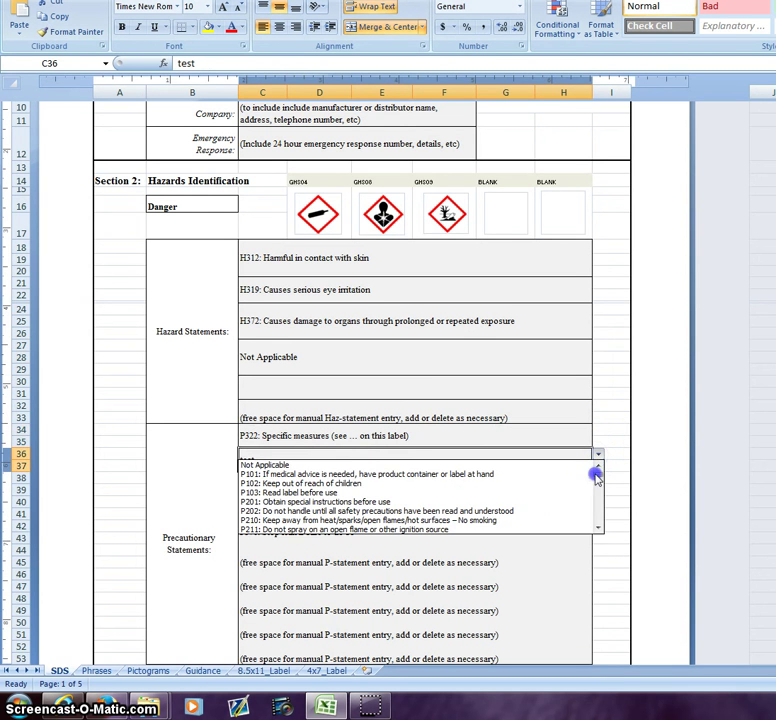
drag(596, 478, 598, 500)
click(557, 506)
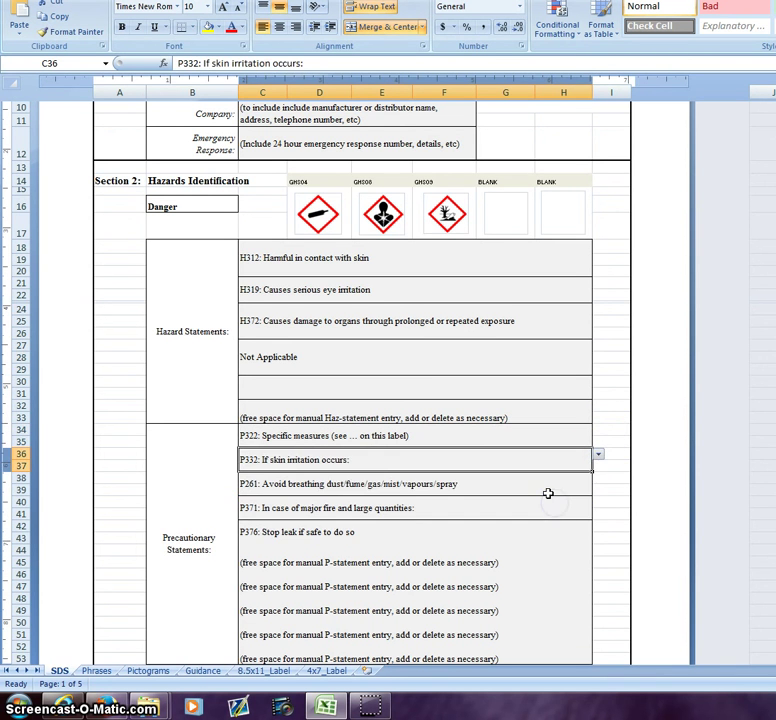
Review the P261, P371 and P376 rows and the statements above them
click(553, 490)
click(561, 512)
click(570, 532)
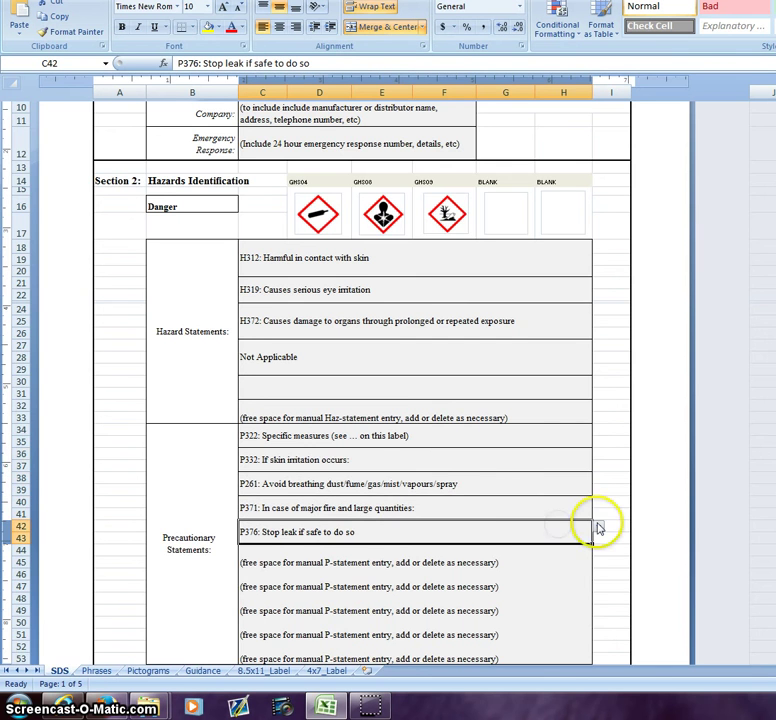
scroll(506, 496, down, 3)
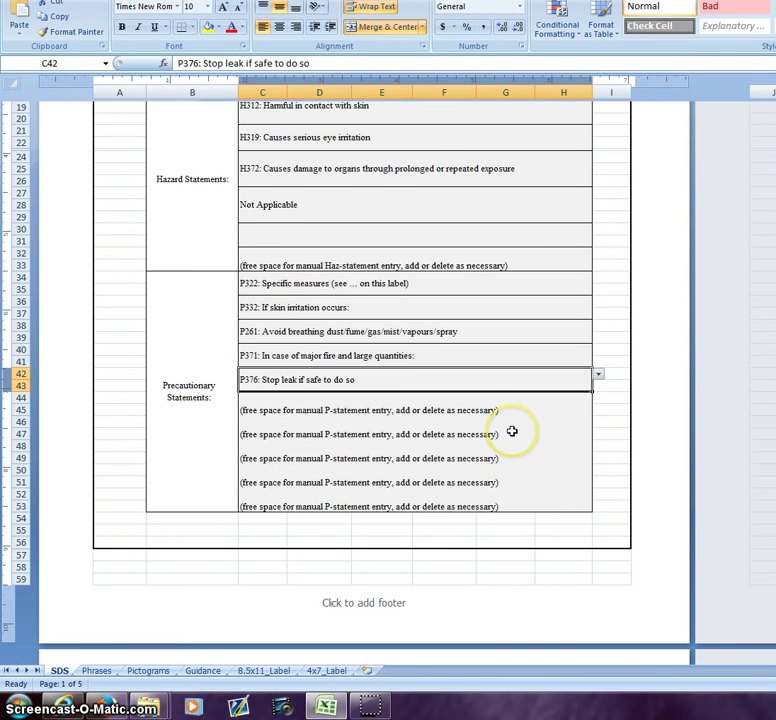
key(Up)
key(Up)
key(Up)
key(Up)
key(Up)
key(Up)
key(Up)
key(Up)
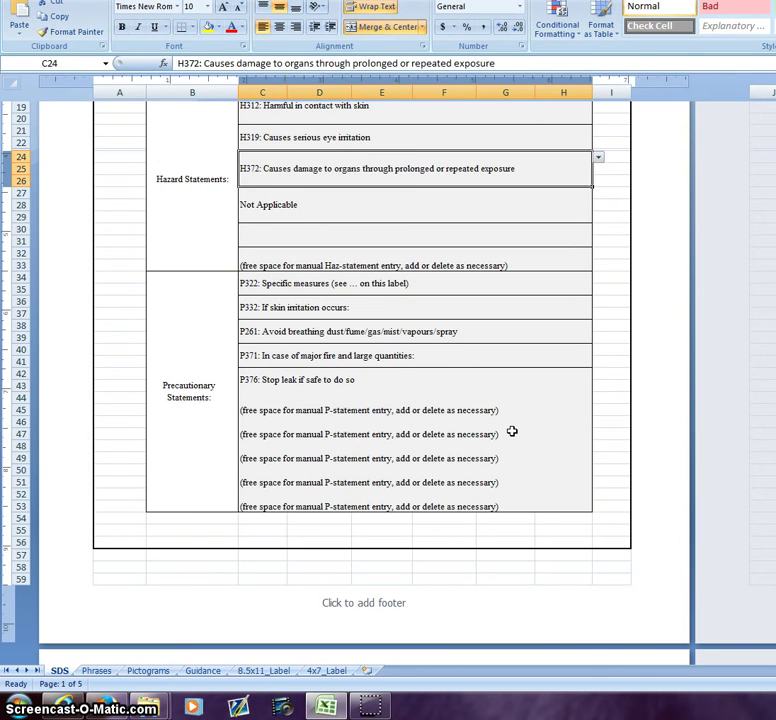
key(Up)
key(Up)
key(Down)
key(Down)
key(Down)
key(Down)
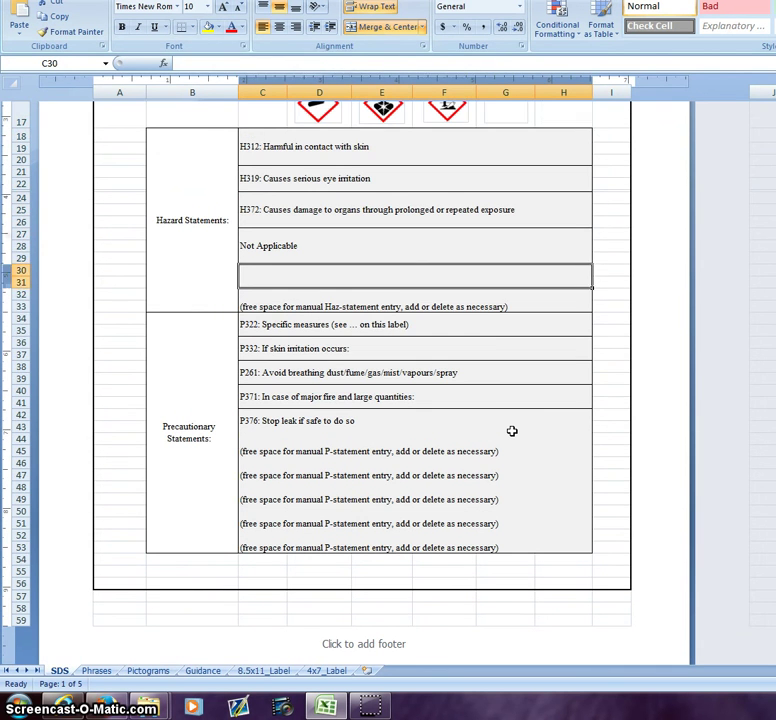
key(Down)
key(Down)
key(Down)
key(Down)
key(Up)
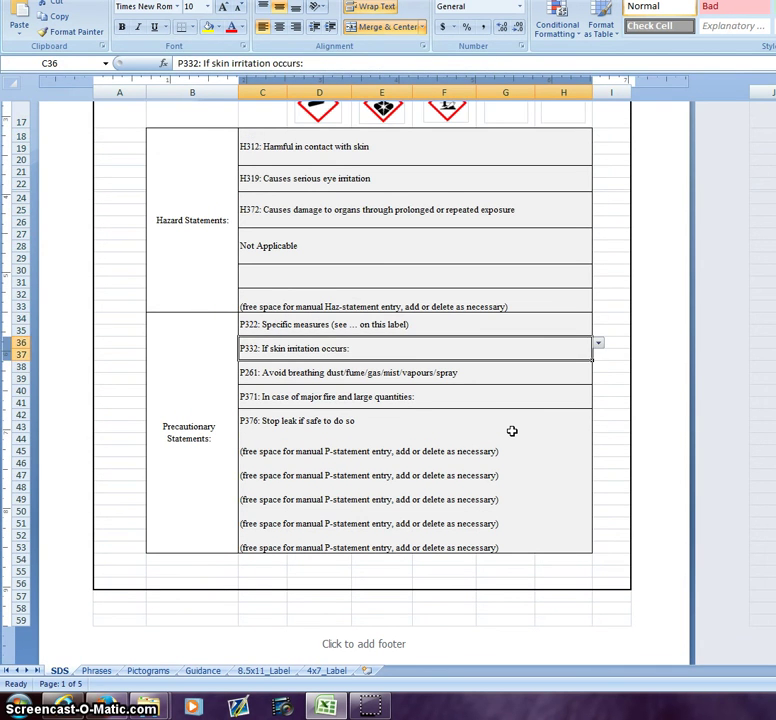
key(Up)
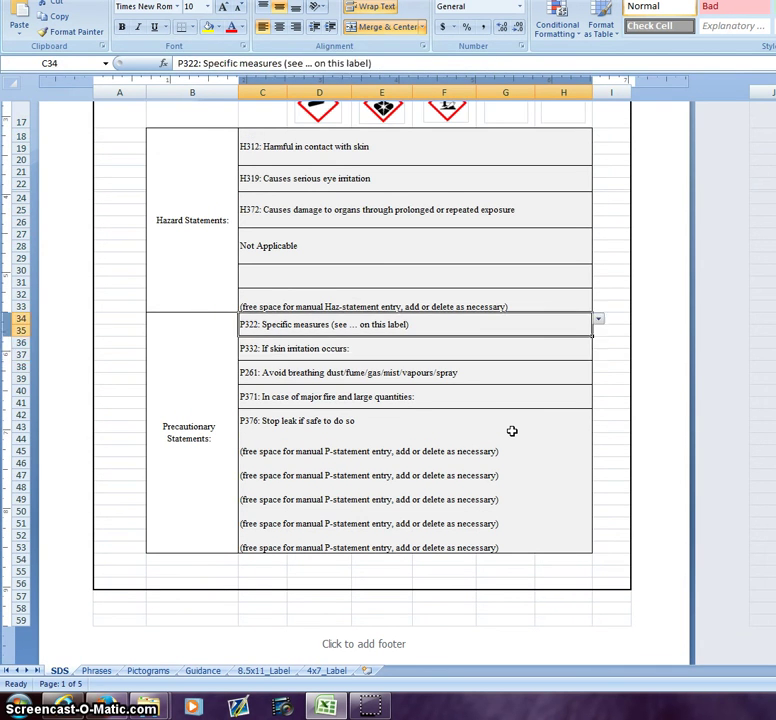
Edit the P322 statement to read Specific measures (test test).
double_click(338, 325)
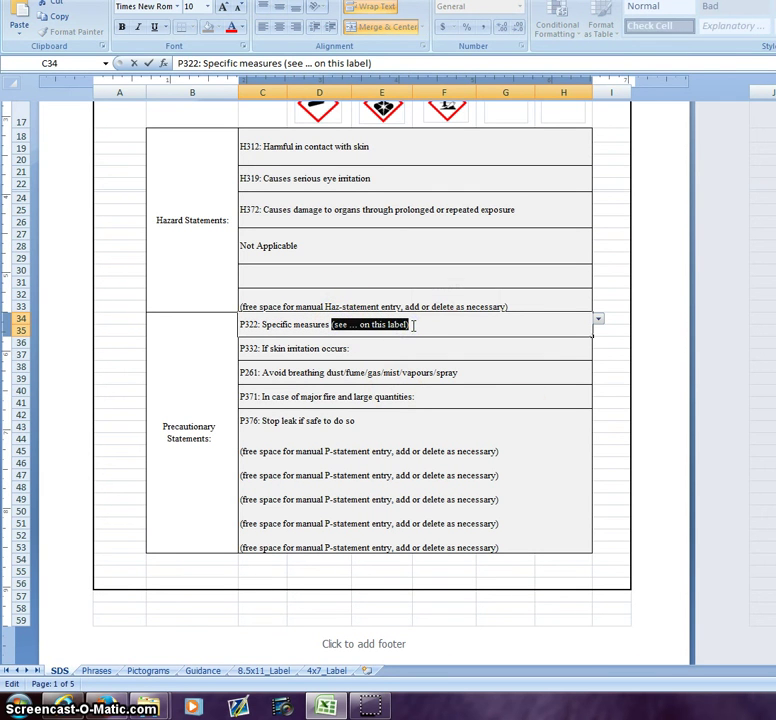
text((test test)
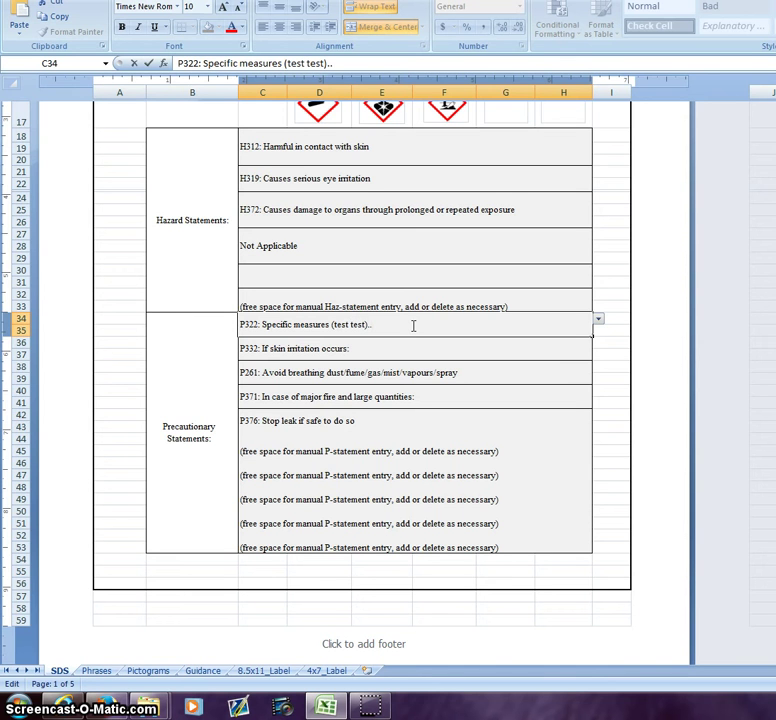
click(455, 451)
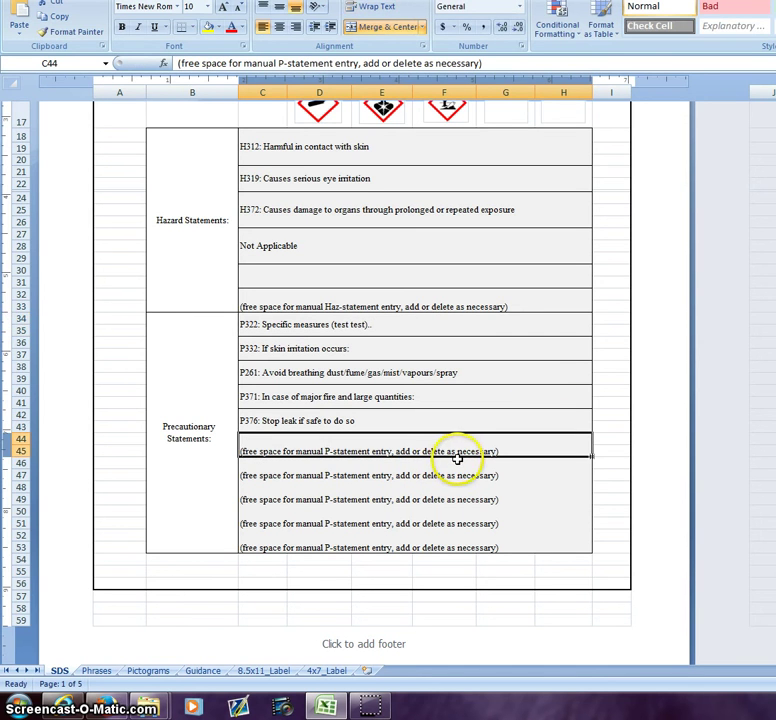
Review the free-space precautionary statement rows below P322
click(490, 492)
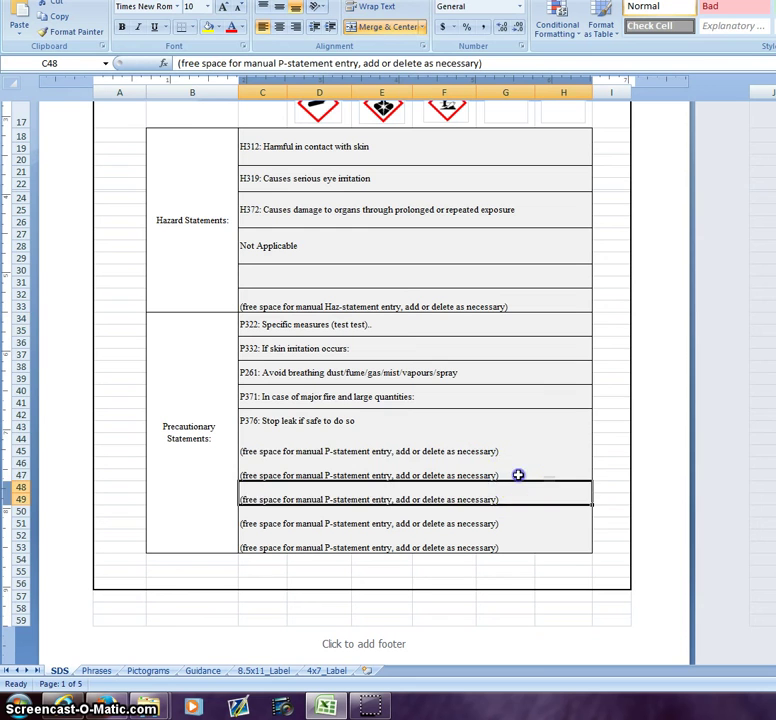
click(518, 475)
click(521, 455)
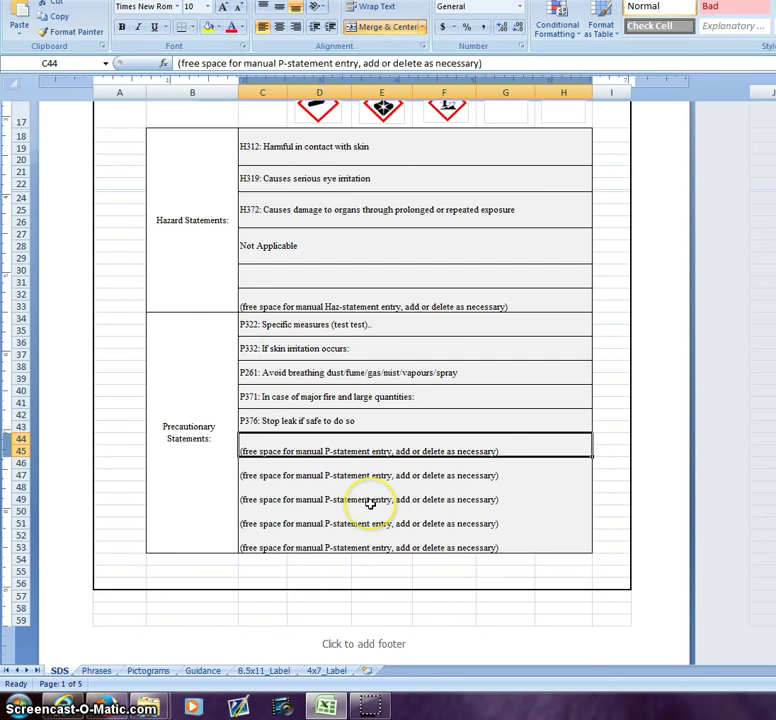
scroll(370, 500, up, 5)
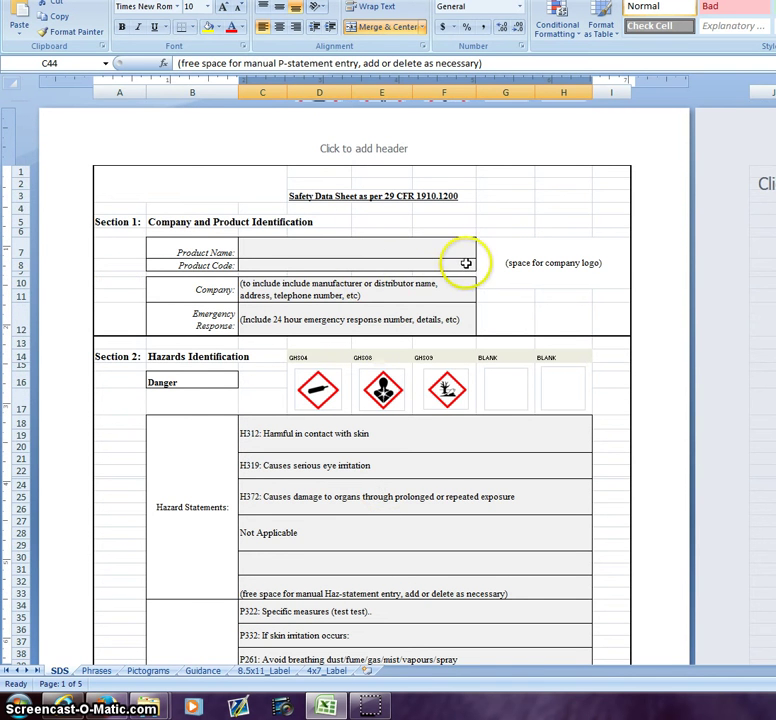
click(409, 251)
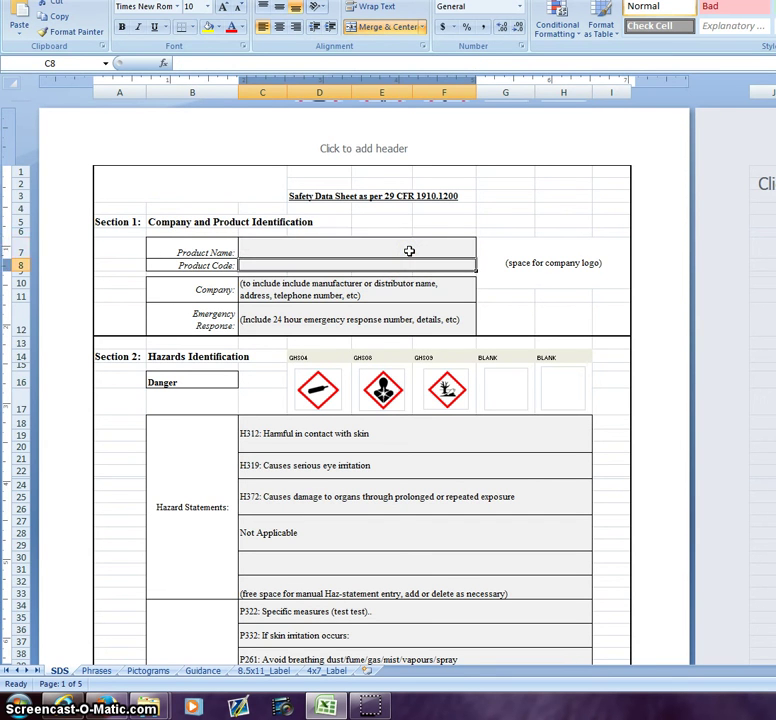
key(Return)
click(409, 251)
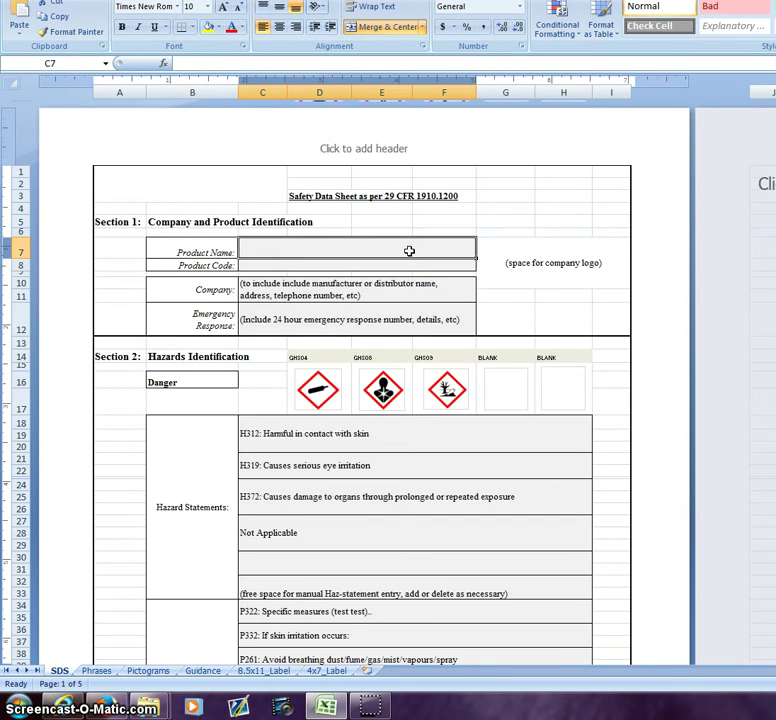
key(Return)
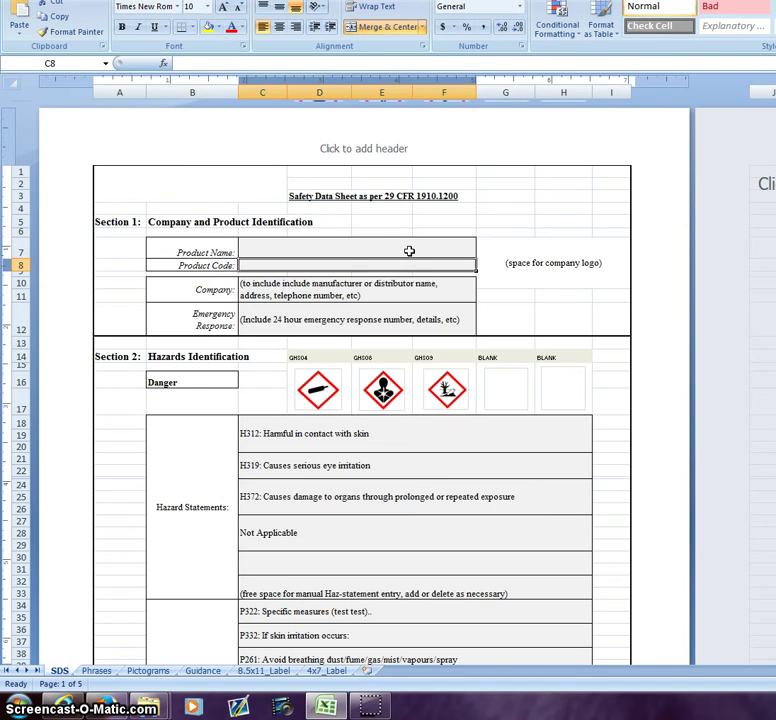
key(Return)
key(Return)
key(Return)
key(shift+Return)
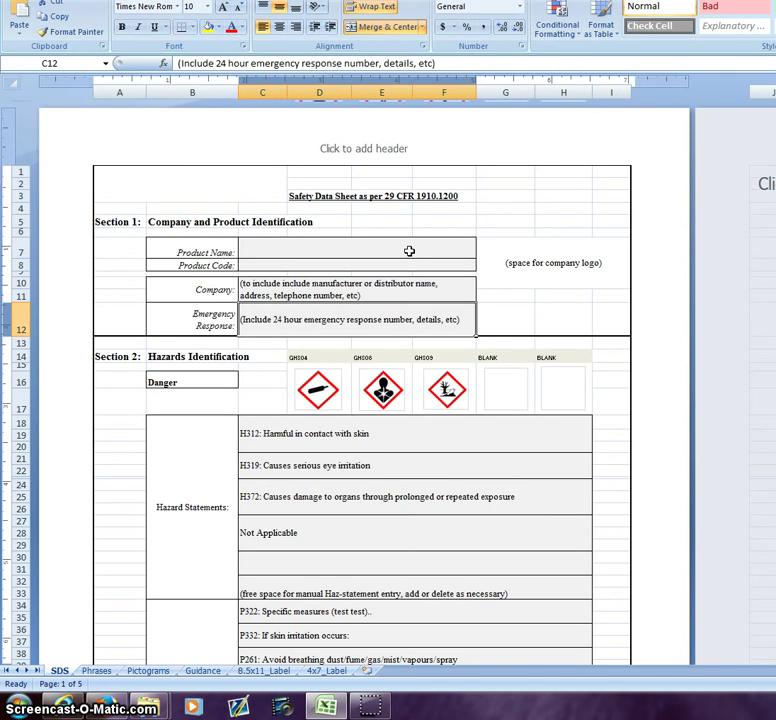
click(584, 280)
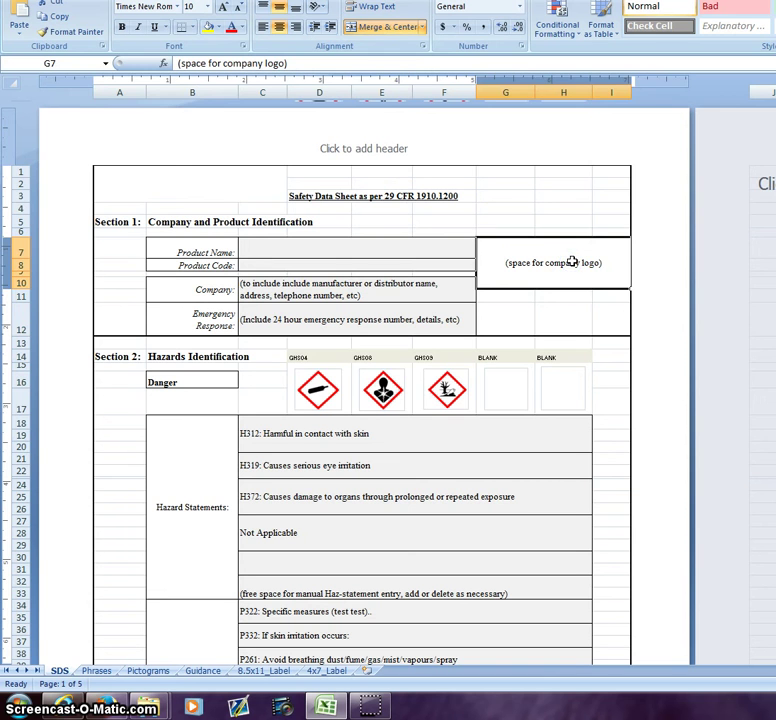
click(199, 175)
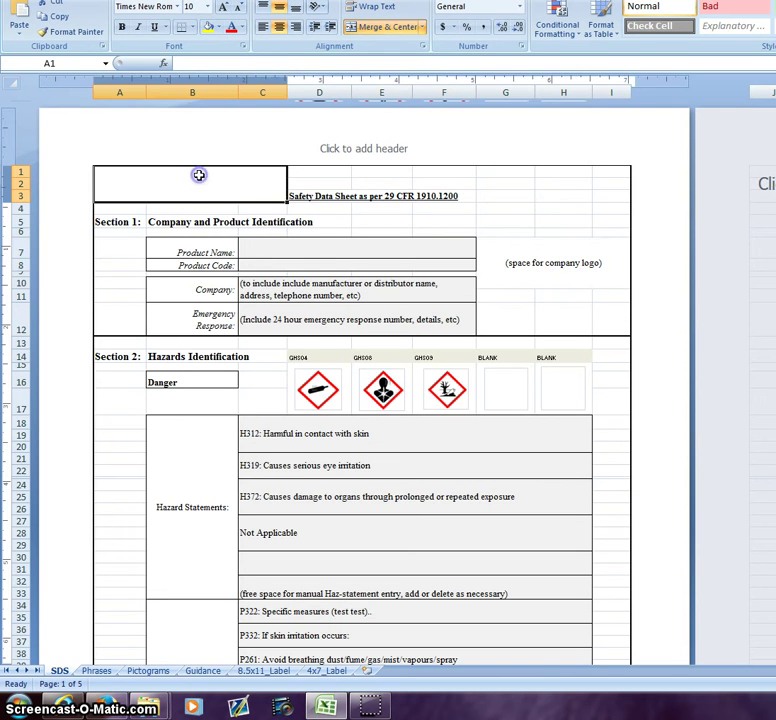
click(554, 263)
click(221, 186)
click(500, 256)
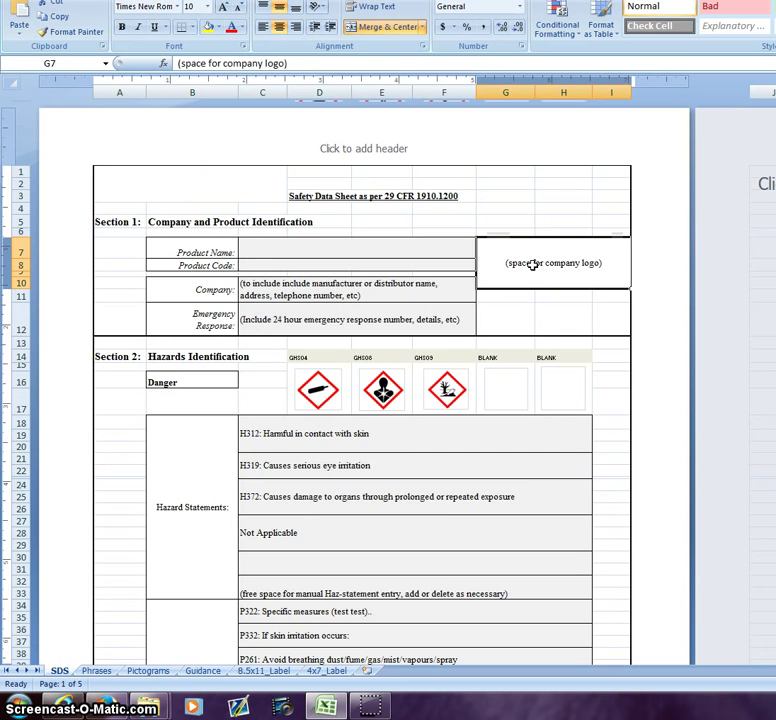
click(540, 260)
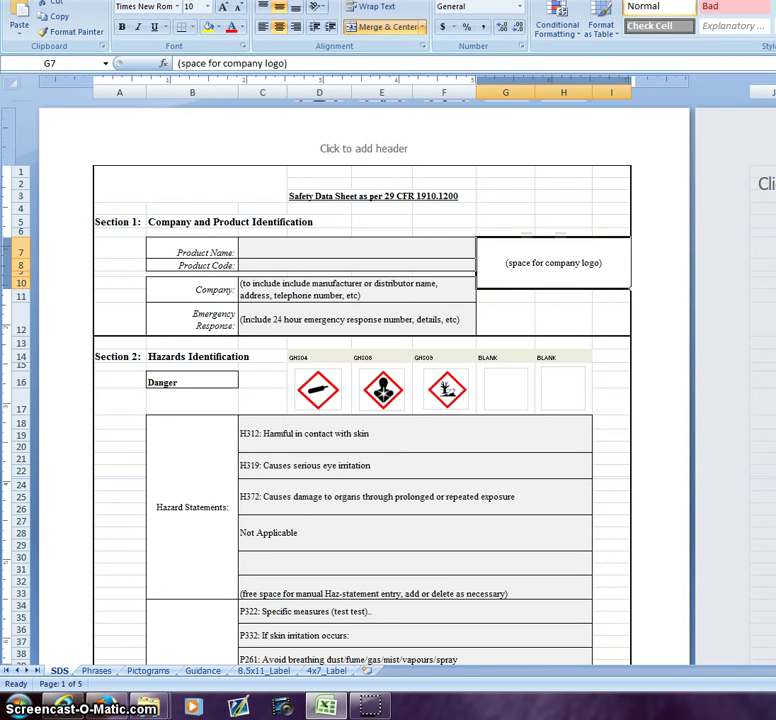
Check the diethylene glycol row (CAS 111-46-6, 50%) and begin typing methanol in B66
scroll(360, 400, down, 18)
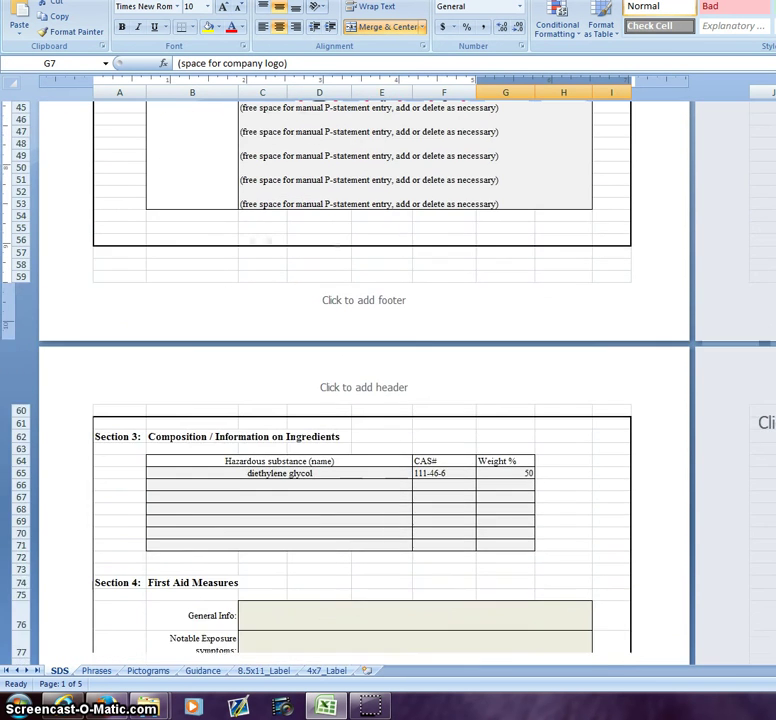
scroll(360, 400, down, 5)
scroll(360, 400, up, 4)
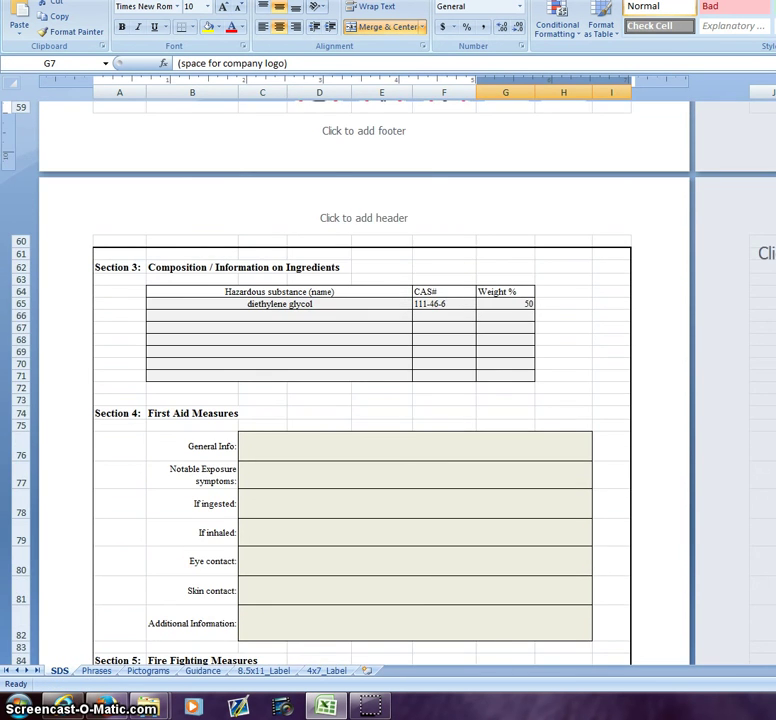
click(340, 314)
click(344, 304)
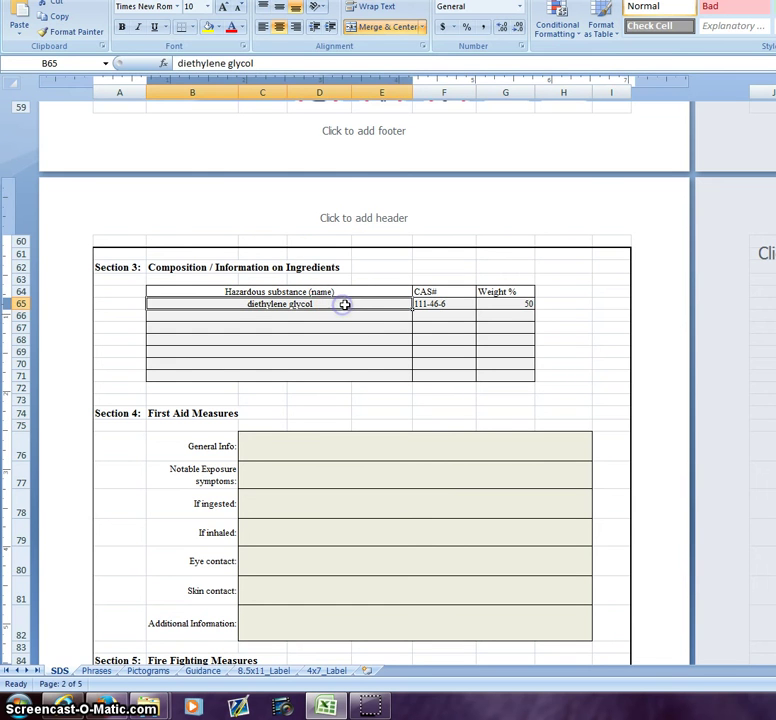
key(Right)
key(Left)
key(Right)
key(Right)
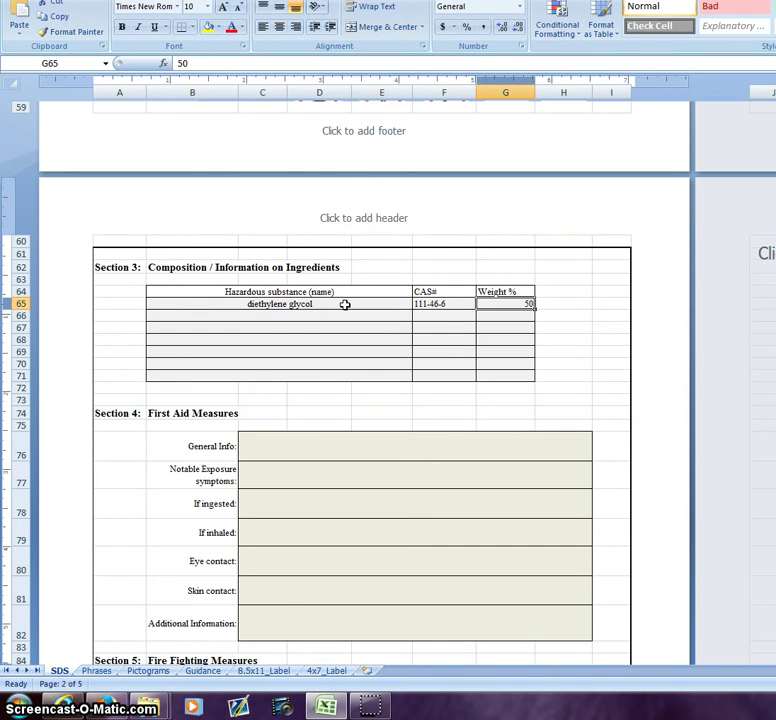
key(Left)
key(Left)
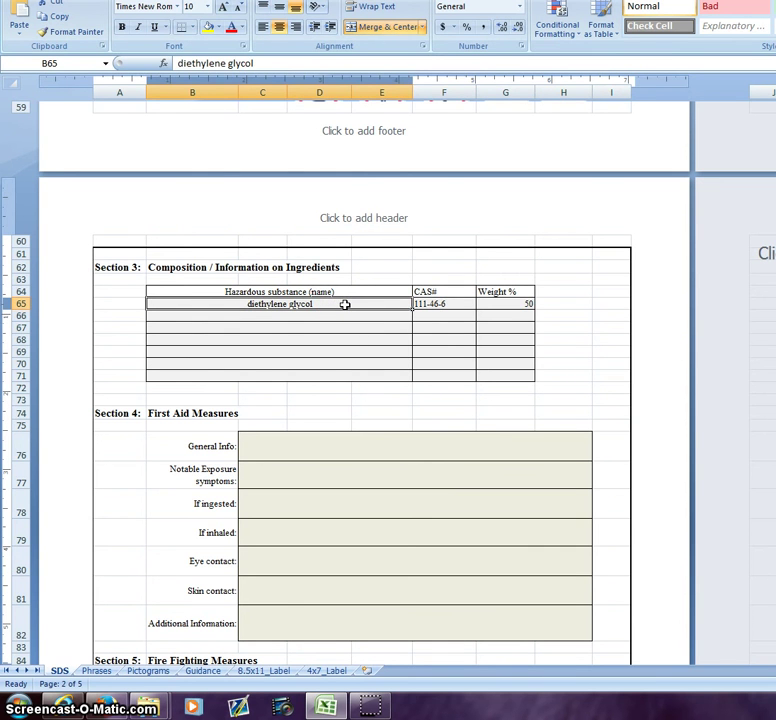
click(319, 313)
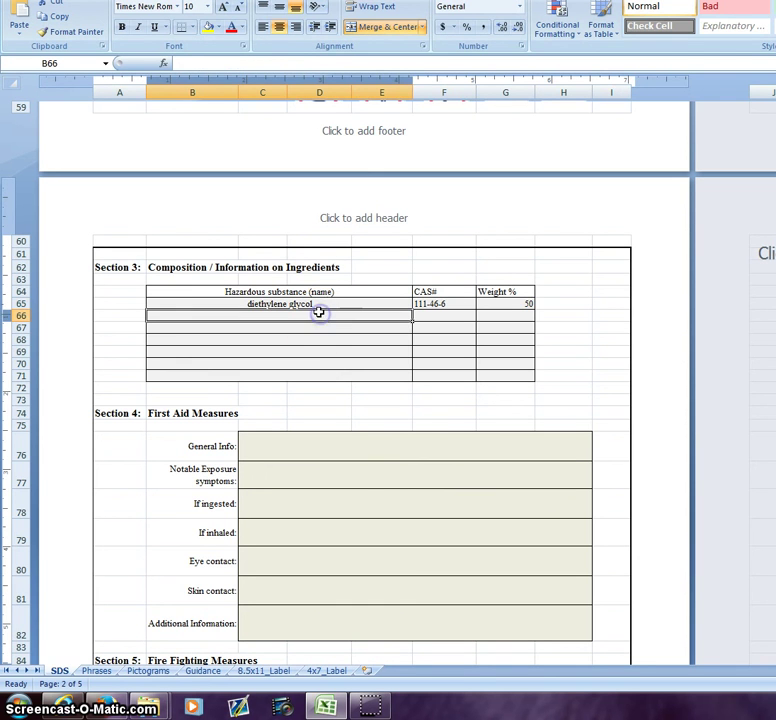
text(methanol...)
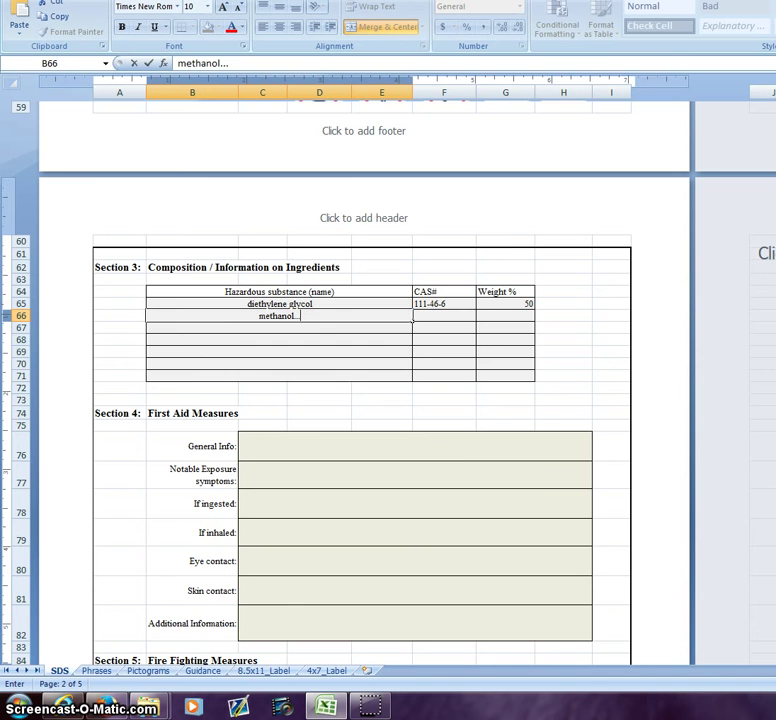
scroll(360, 380, down, 3)
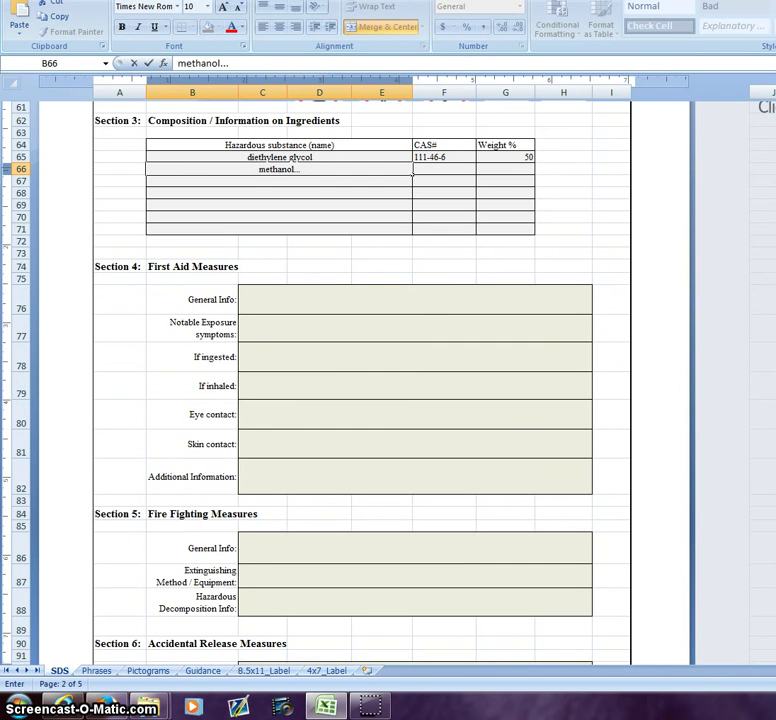
scroll(360, 380, down, 1)
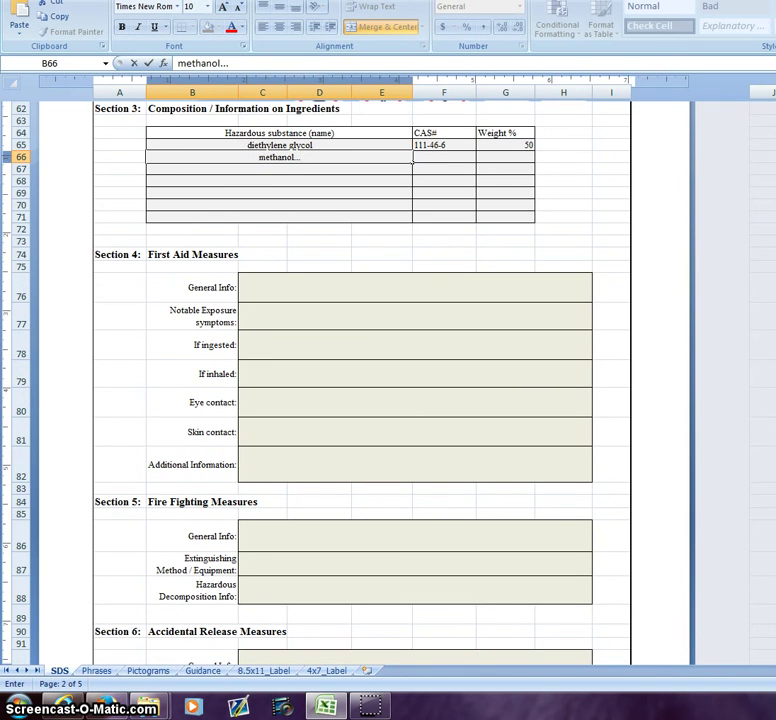
scroll(360, 380, down, 2)
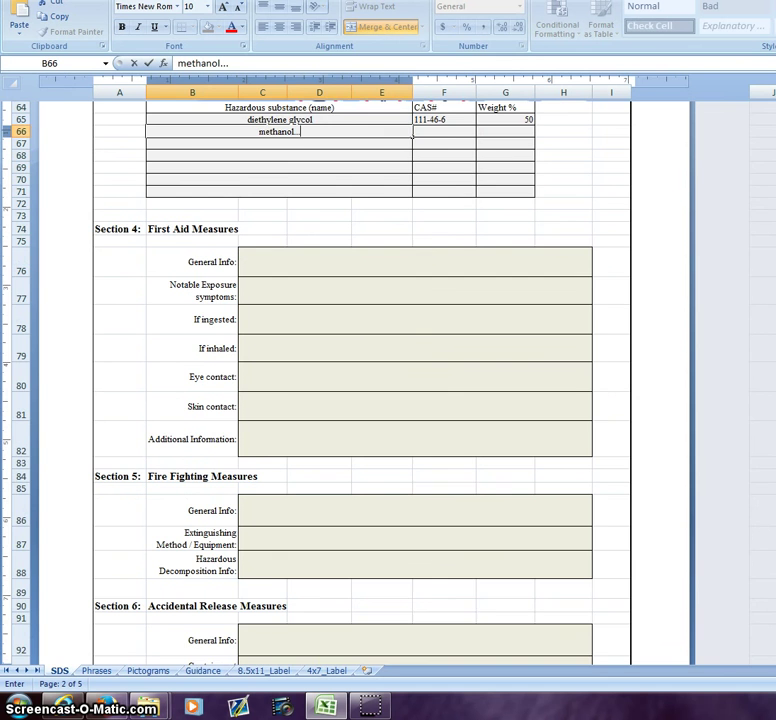
scroll(360, 380, down, 4)
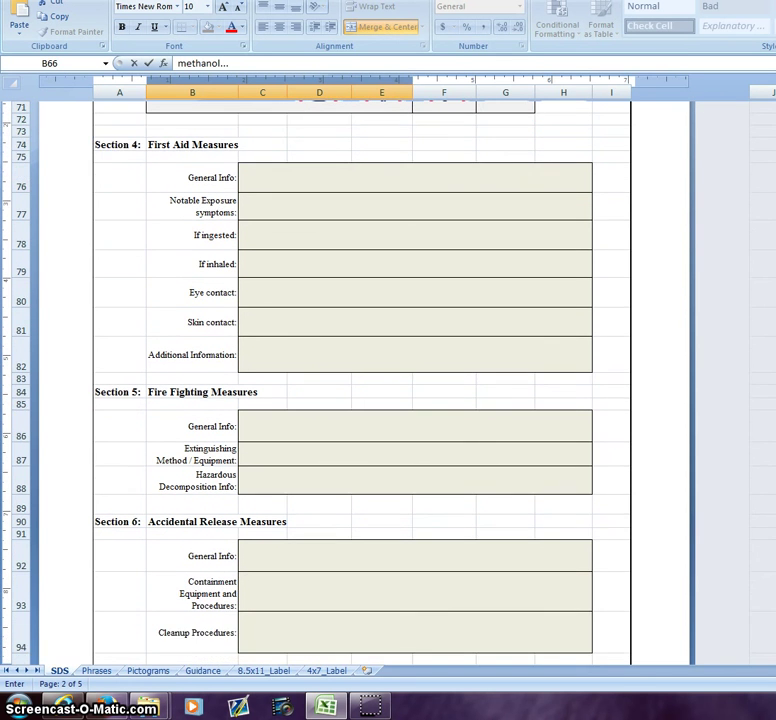
scroll(360, 380, down, 10)
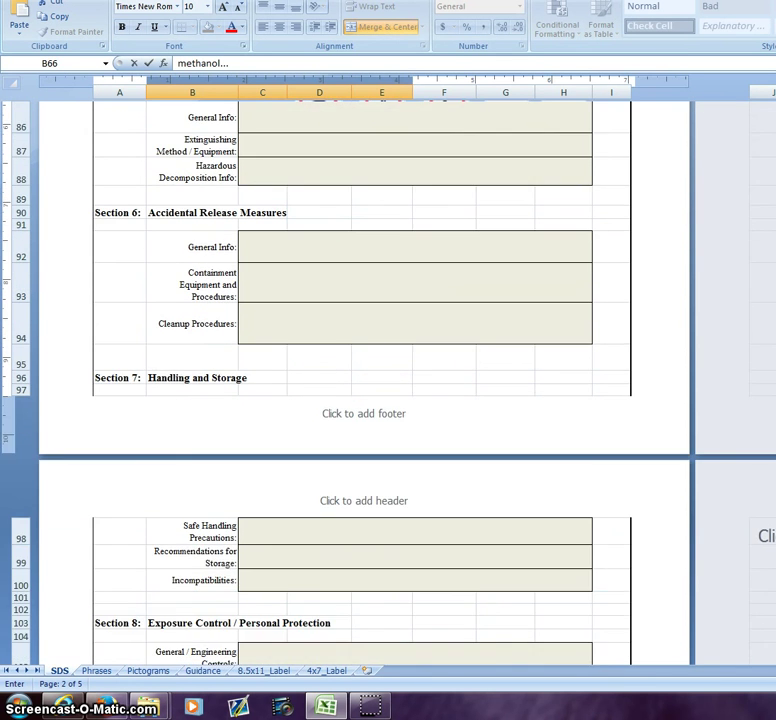
scroll(360, 380, down, 9)
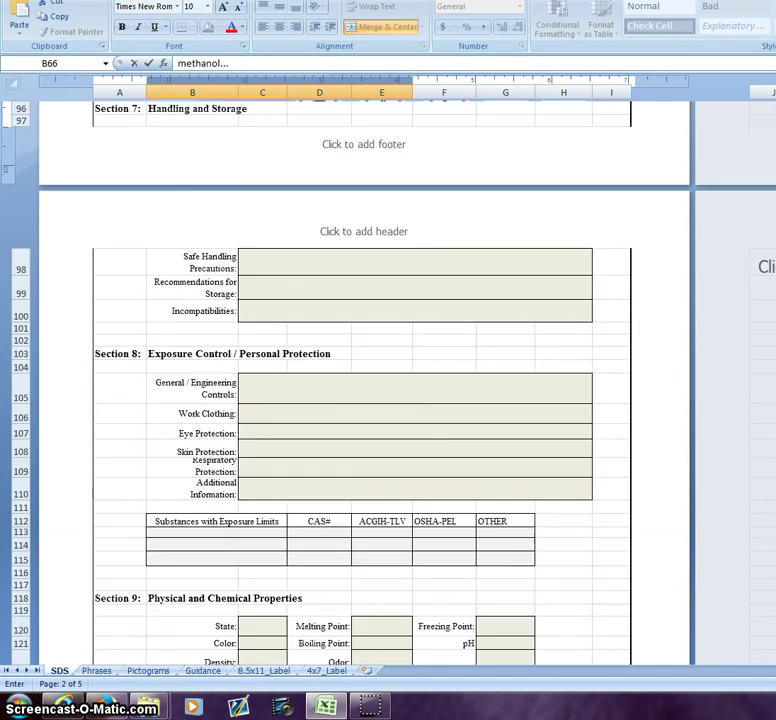
scroll(360, 380, down, 6)
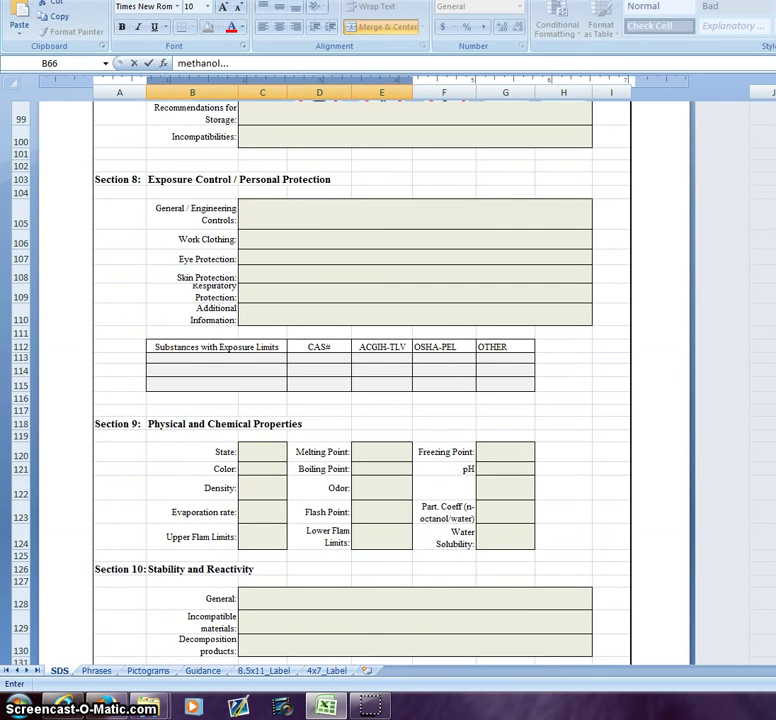
scroll(360, 380, down, 8)
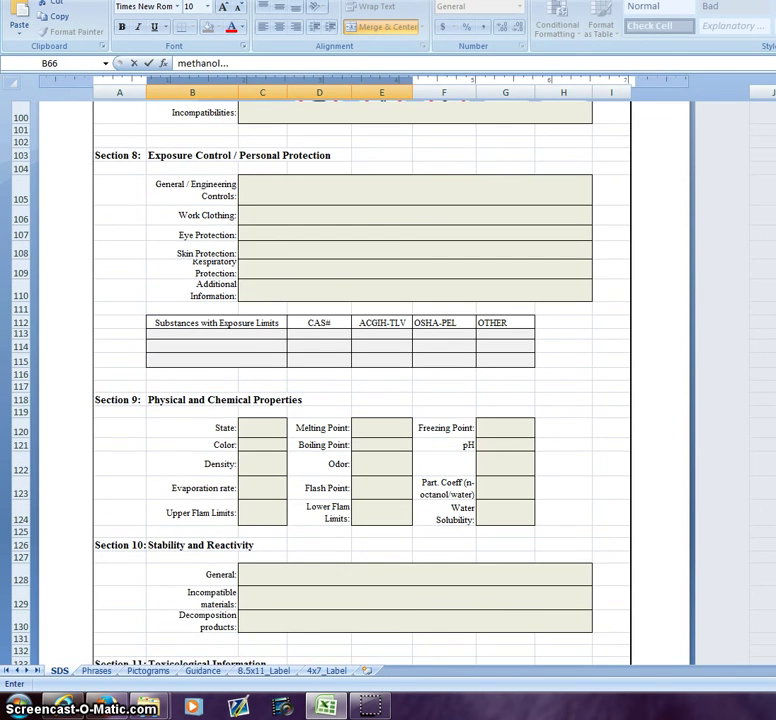
scroll(360, 380, down, 2)
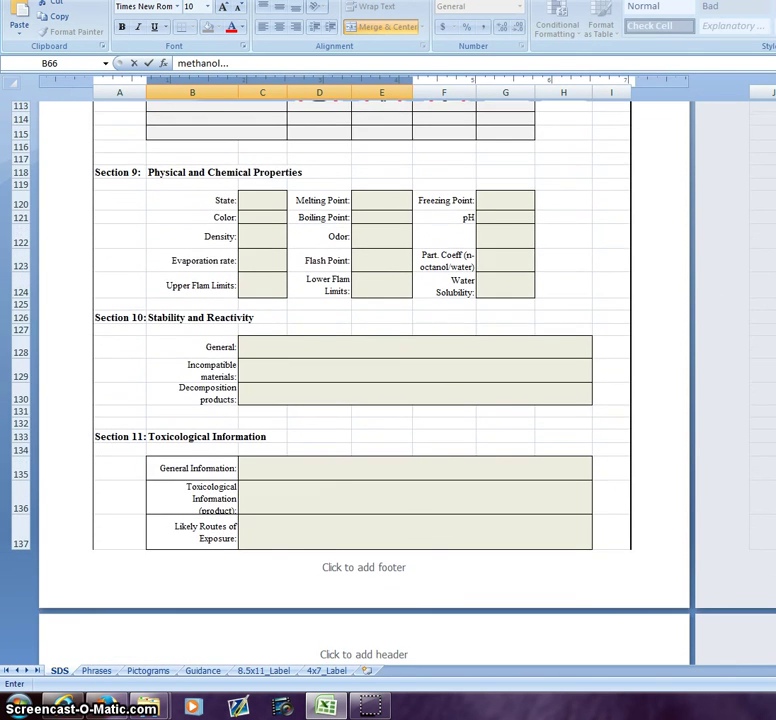
scroll(360, 380, down, 1)
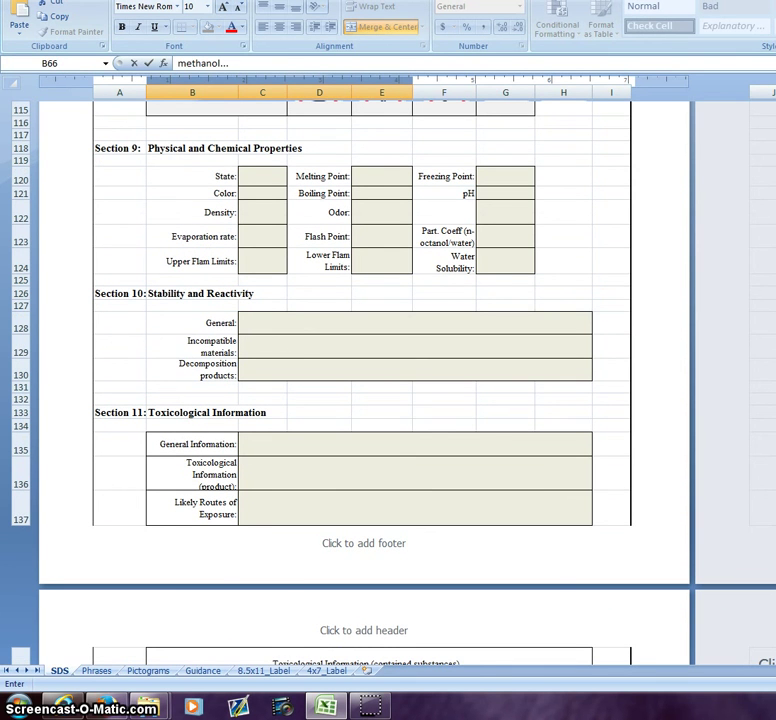
scroll(360, 380, down, 7)
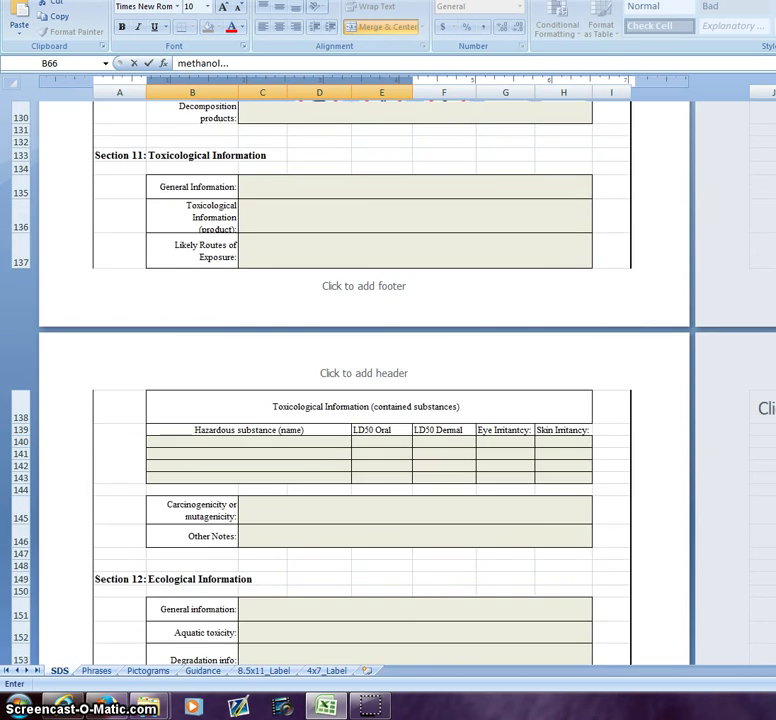
scroll(360, 380, down, 6)
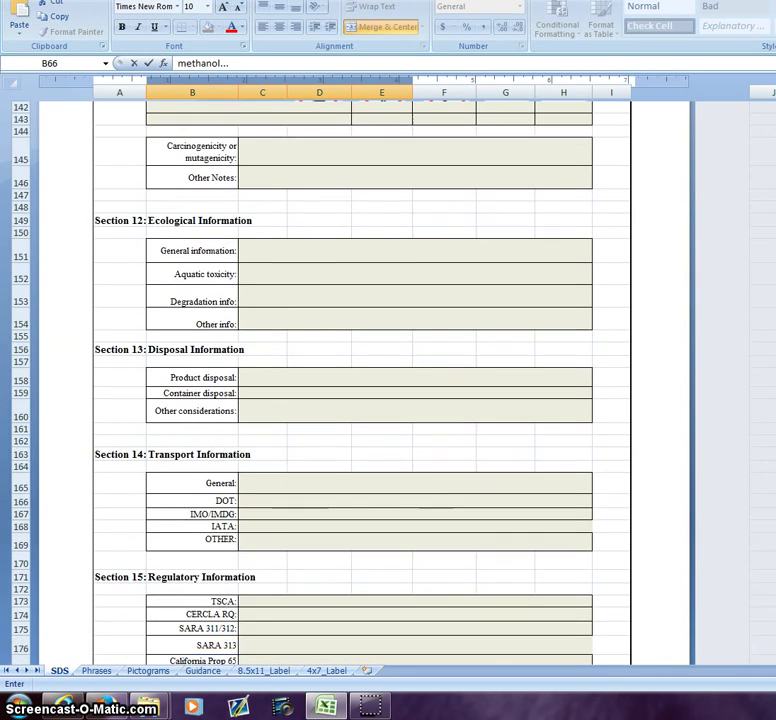
scroll(360, 380, down, 3)
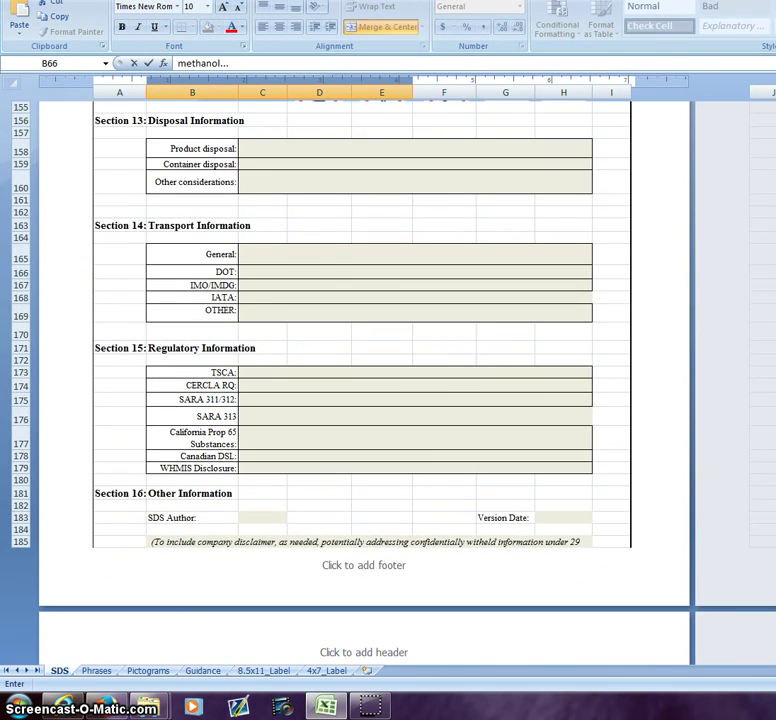
scroll(360, 380, down, 1)
scroll(360, 380, up, 5)
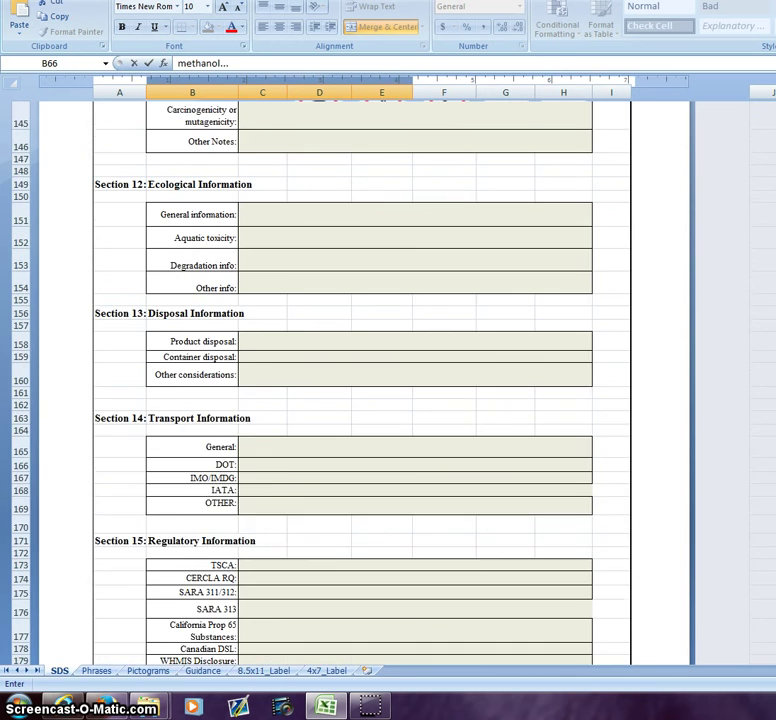
scroll(360, 380, down, 2)
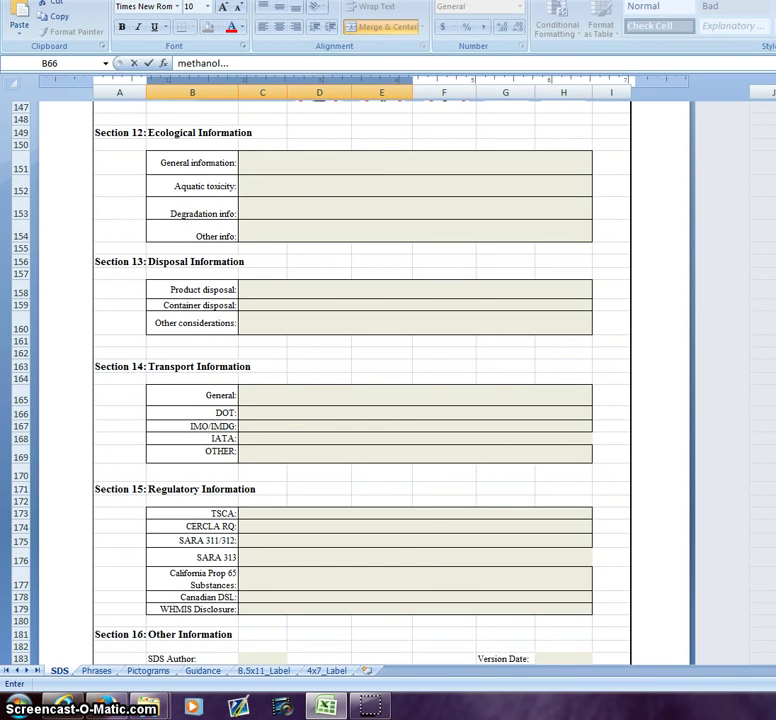
scroll(360, 380, down, 4)
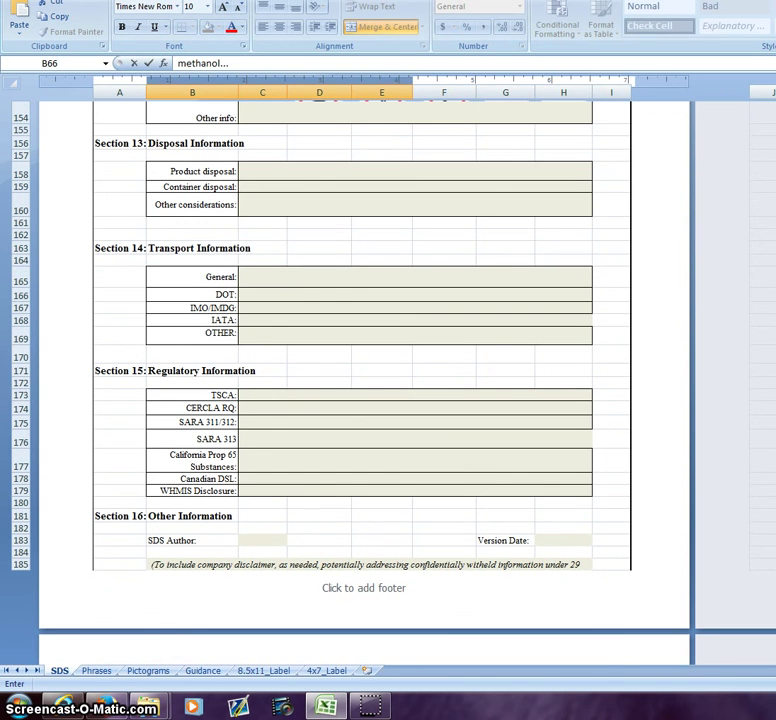
Select the Section 15 regulatory cells and rows 180 to 182 below the table
drag(341, 492, 310, 384)
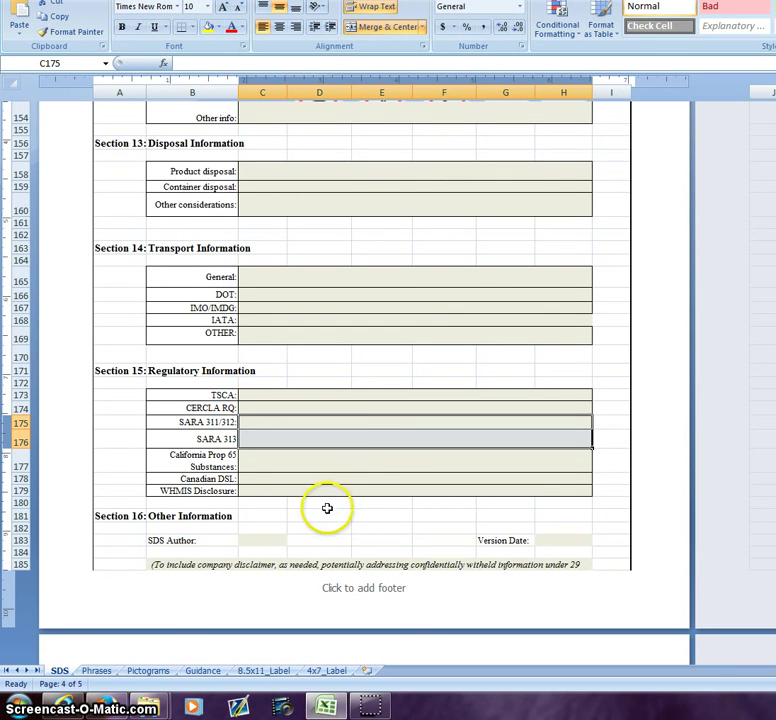
click(329, 508)
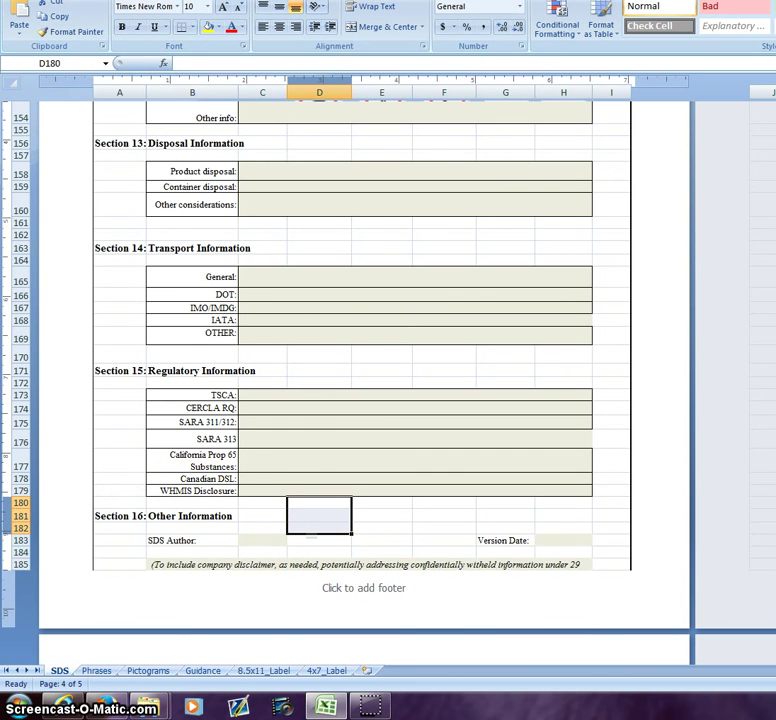
click(18, 502)
click(335, 512)
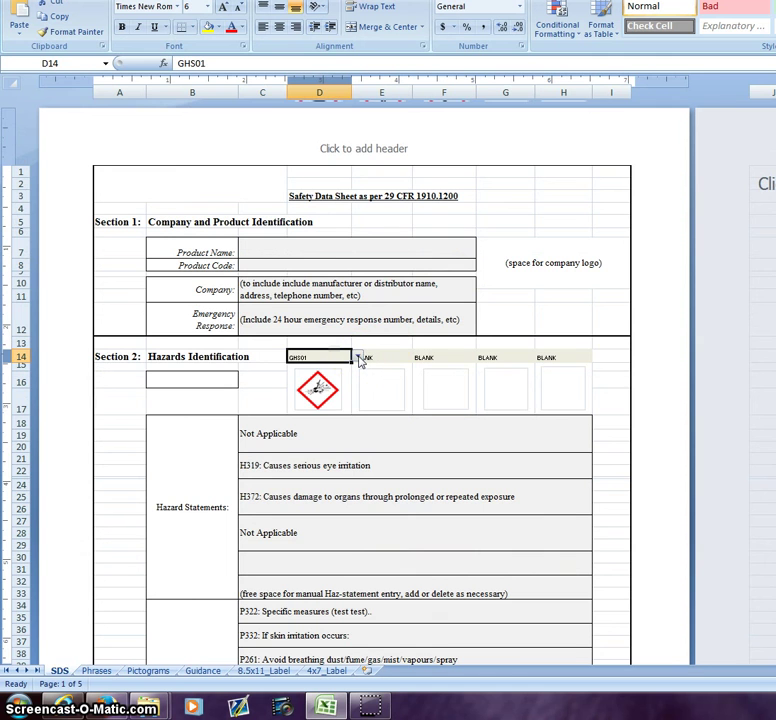
Set the first two pictogram slots to GHS01 and GHS07
click(357, 358)
click(357, 370)
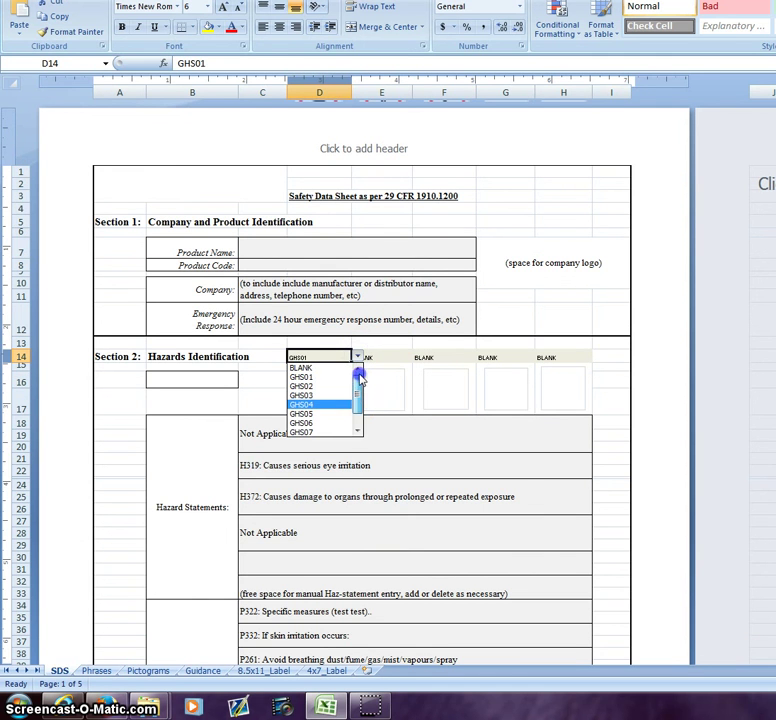
click(352, 377)
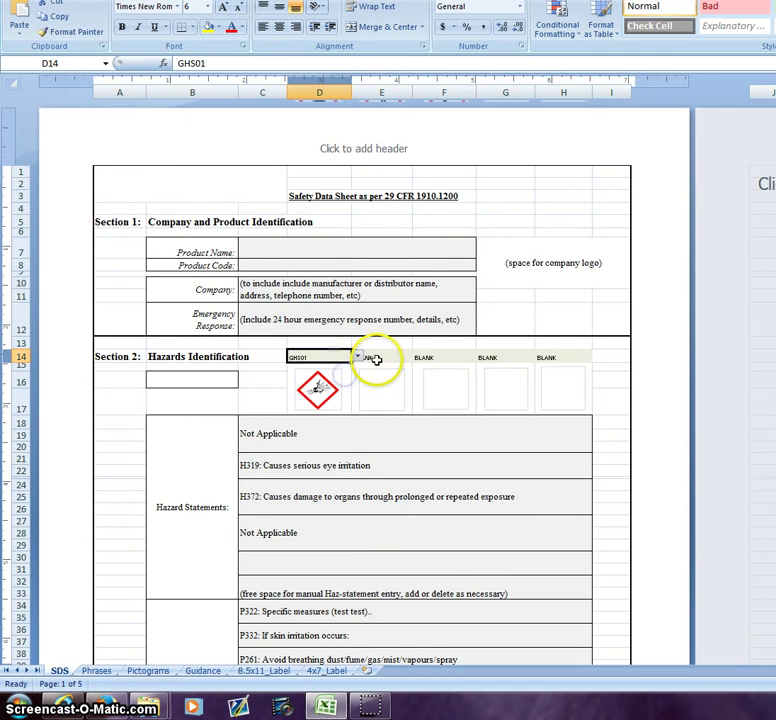
click(375, 358)
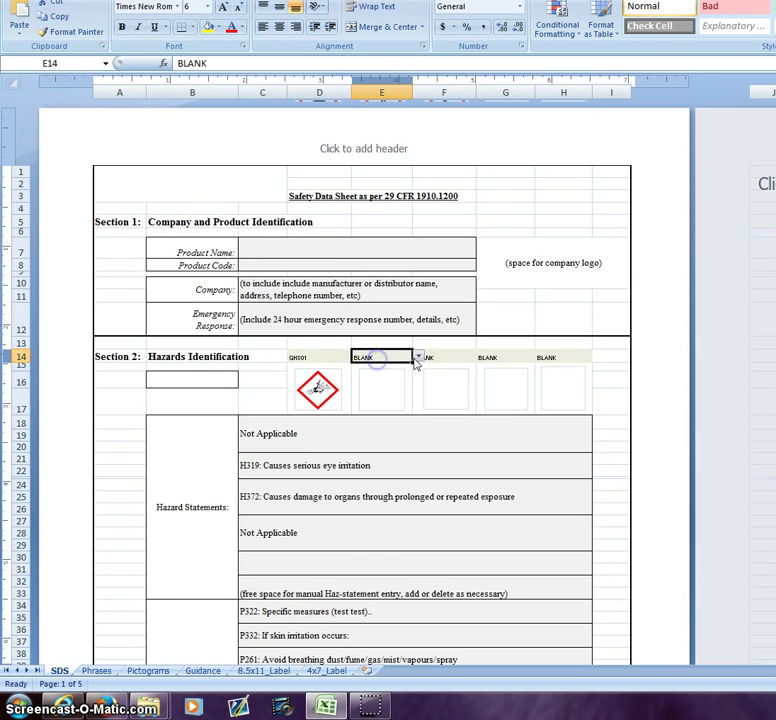
click(418, 357)
scroll(423, 410, down, 1)
click(426, 412)
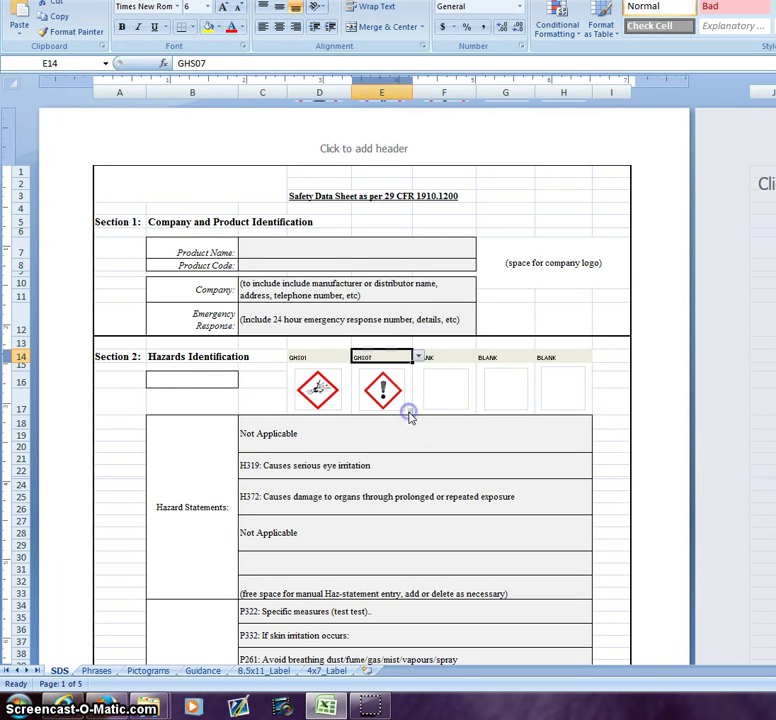
Change the signal word in B16 to Warning
click(150, 377)
click(243, 381)
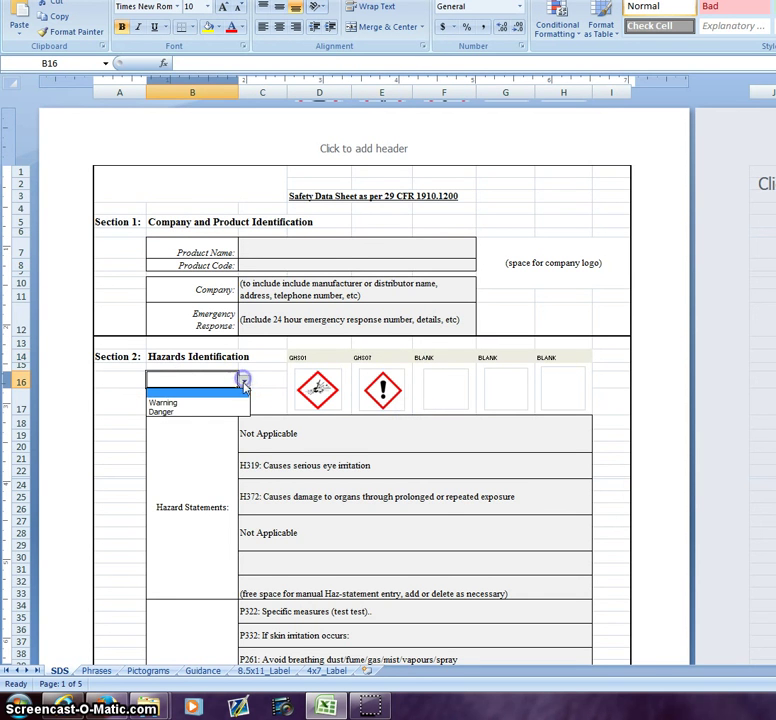
click(228, 403)
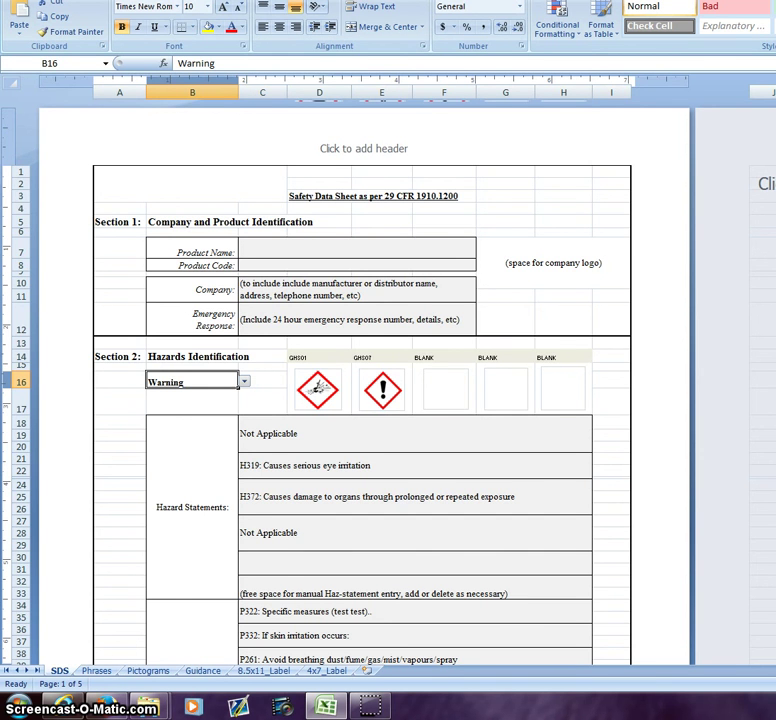
scroll(363, 400, down, 3)
scroll(363, 400, up, 3)
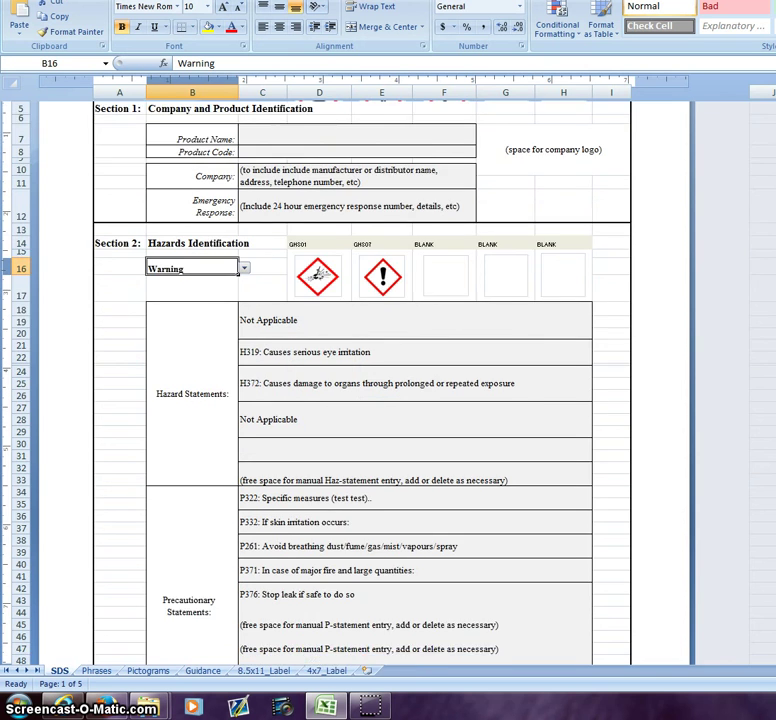